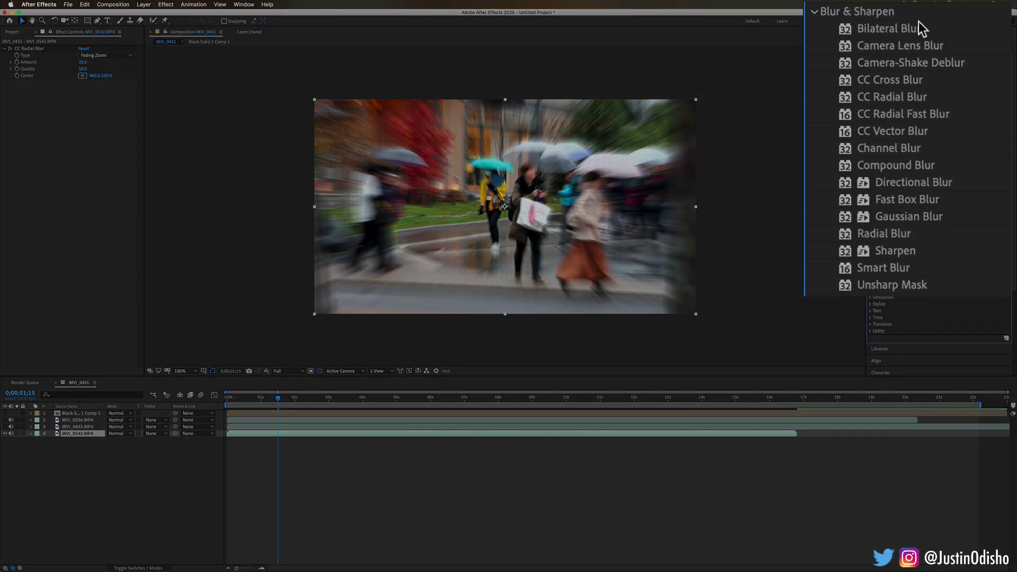
Pick Bilateral Blur, compare clips by toggling layer 4's visibility, then select CC Radial Blur.
left_click(898, 101)
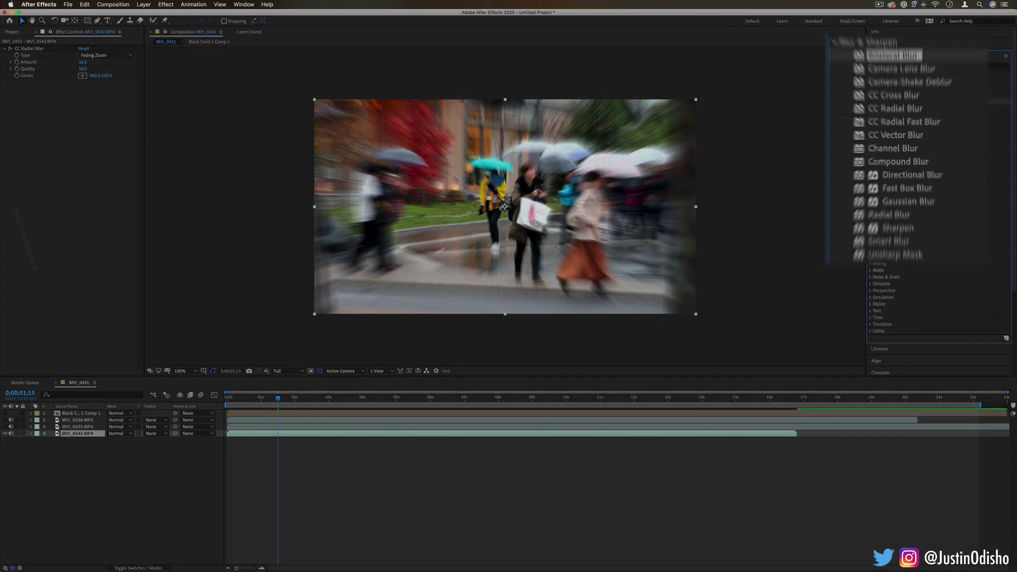
left_click(5, 433)
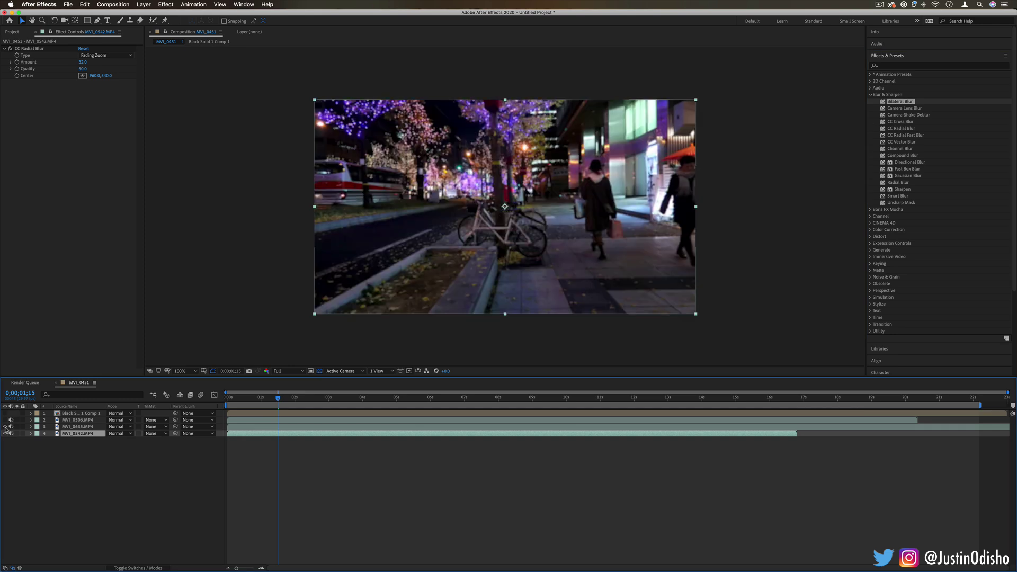
left_click(5, 433)
left_click(33, 49)
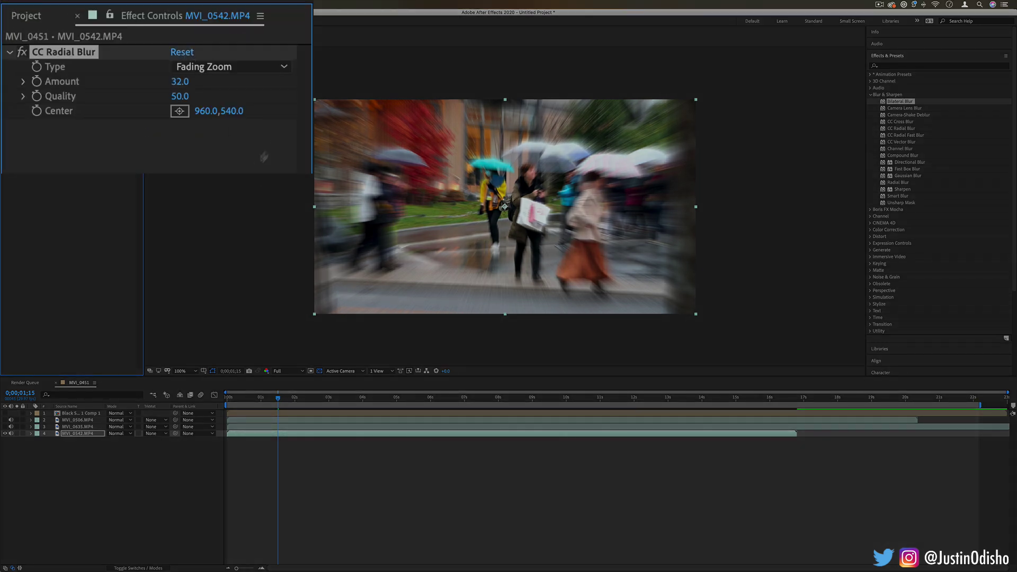
Reset all panels to the saved workspace layout.
left_click(253, 4)
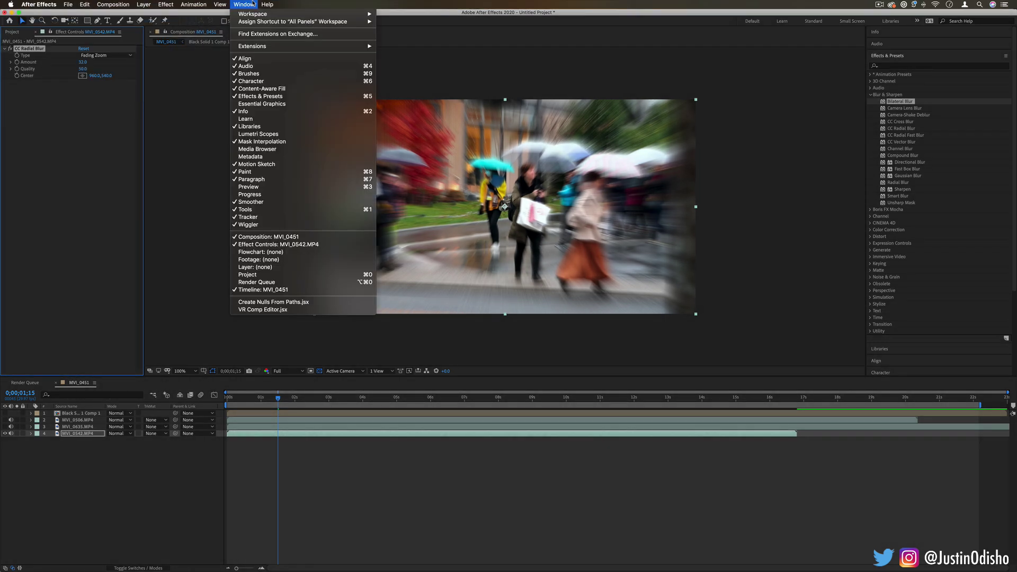
mouse_move(256, 17)
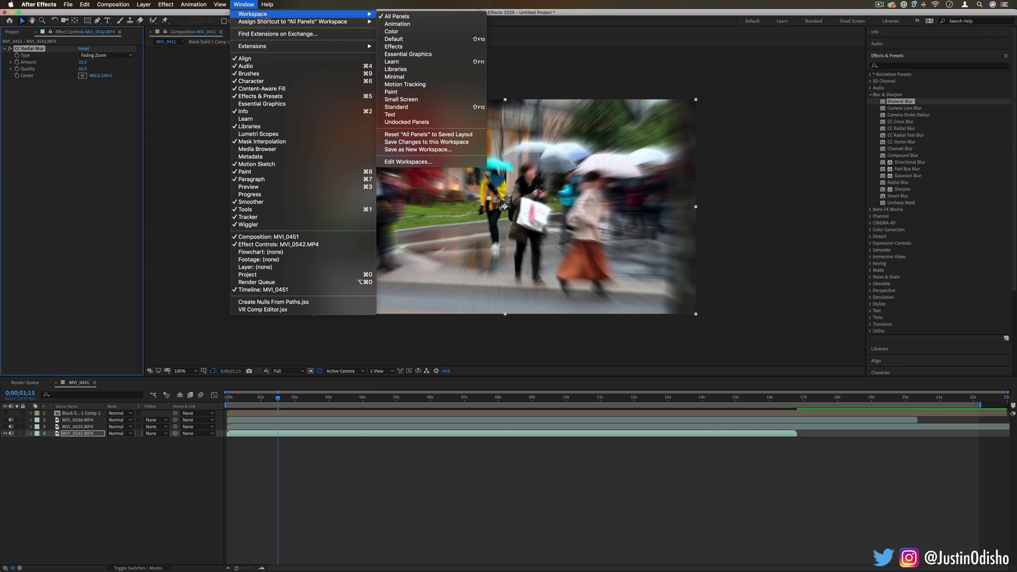
left_click(441, 136)
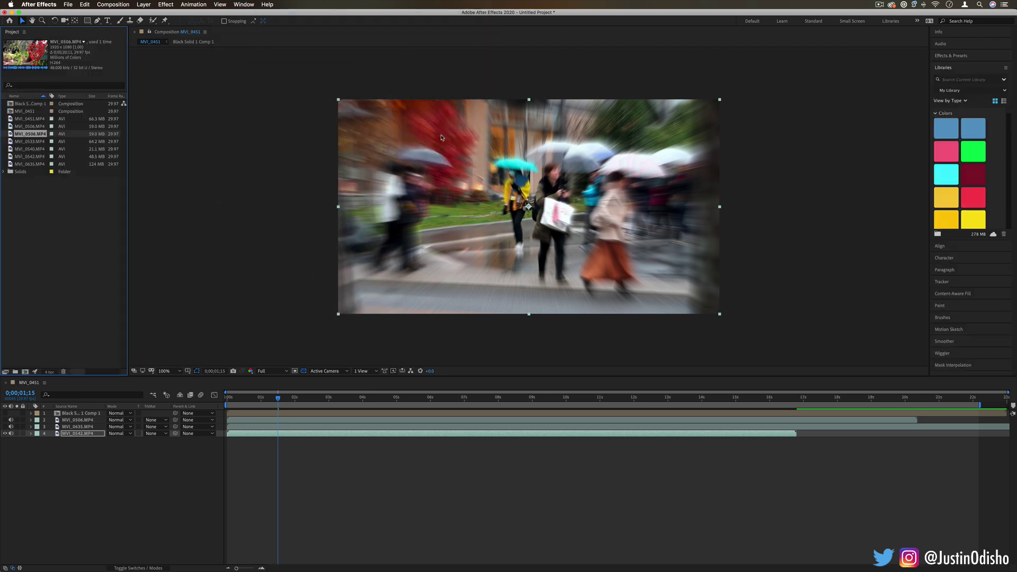
Apply Bilateral Blur to MVI_0542.MP4, then remove all its effects.
key("super+5")
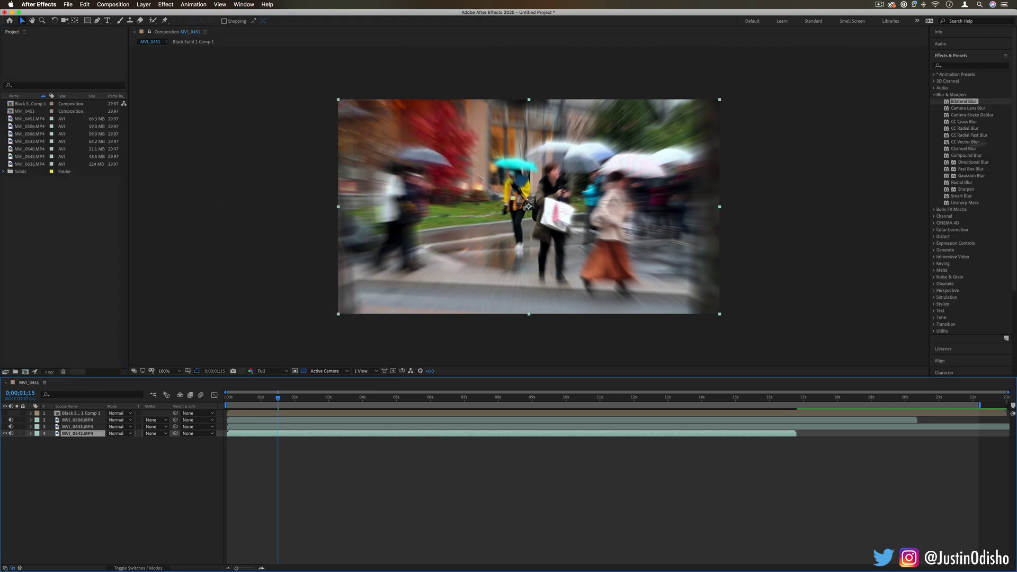
left_click_drag(977, 108, 84, 433)
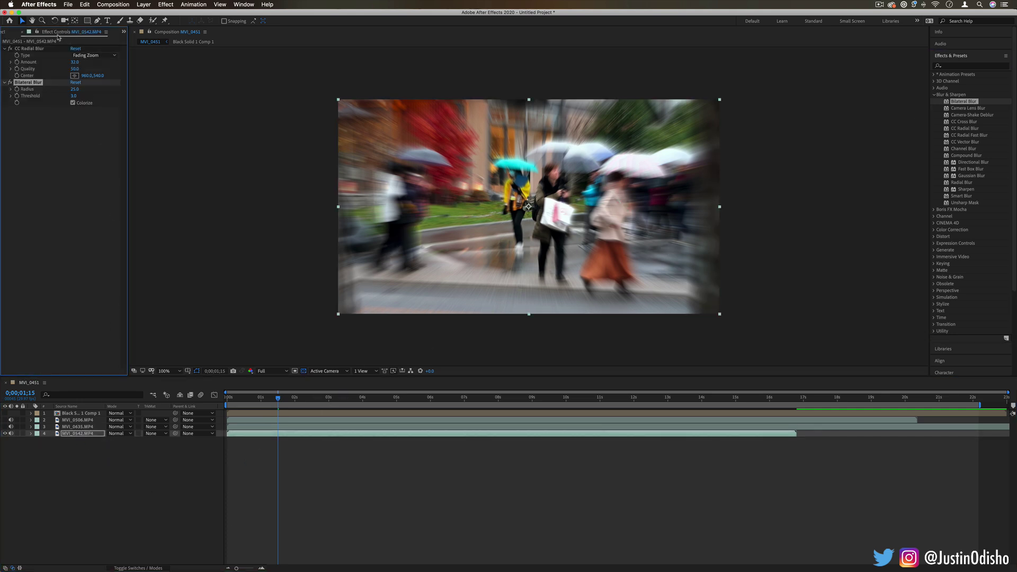
key("super+shift+e")
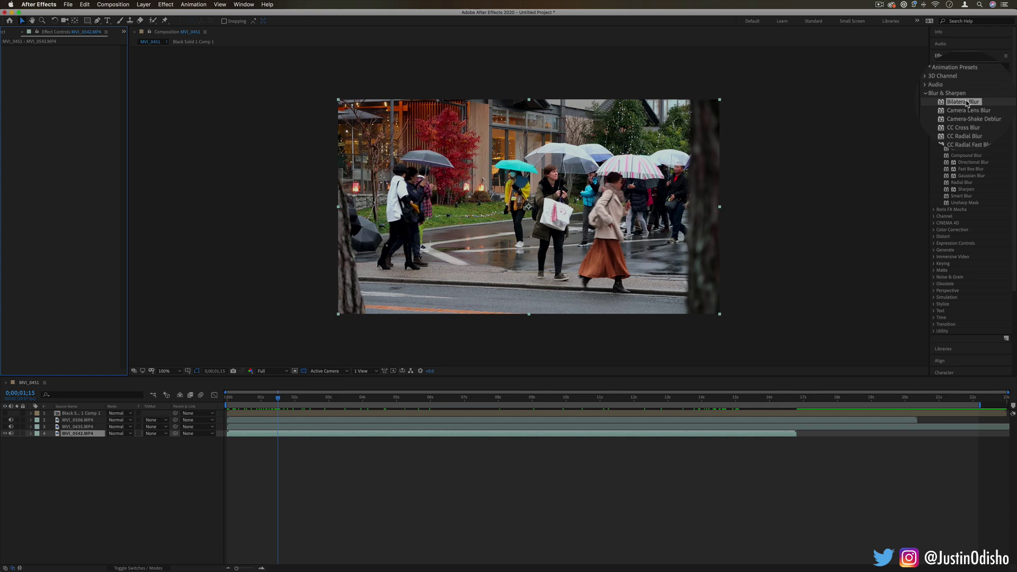
Drag Camera Lens Blur toward the timeline to start applying it to a clip.
left_click_drag(981, 108, 94, 442)
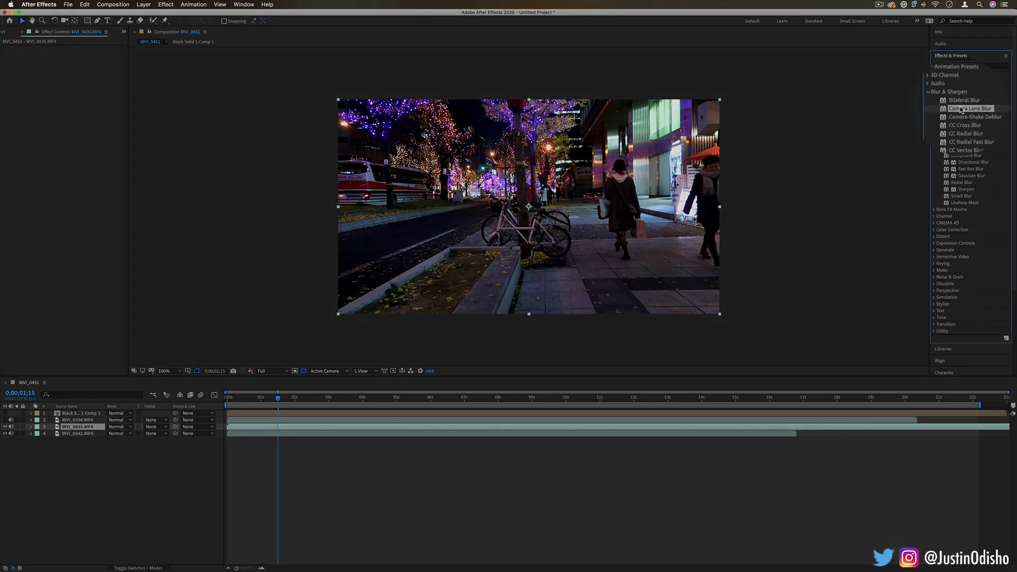
Apply Camera Lens Blur to the night street clip with Blur Radius halved to 26.
left_click_drag(962, 110, 577, 187)
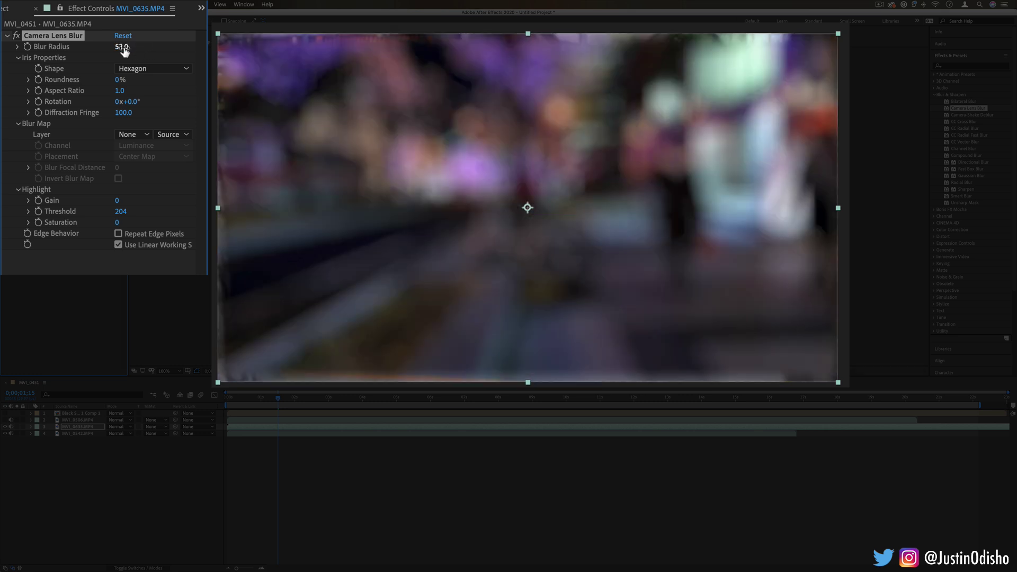
left_click_drag(126, 50, 114, 50)
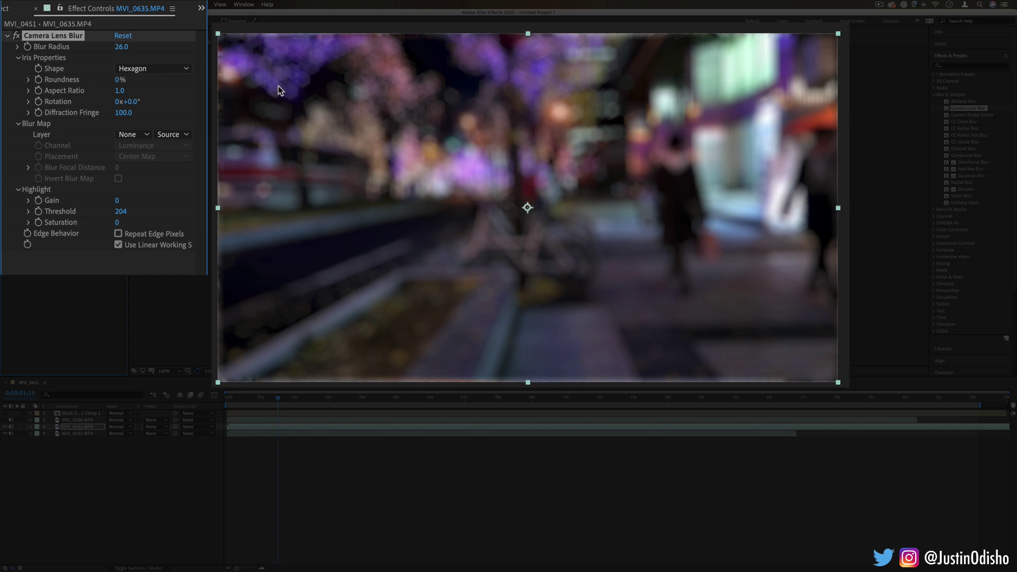
left_click(181, 372)
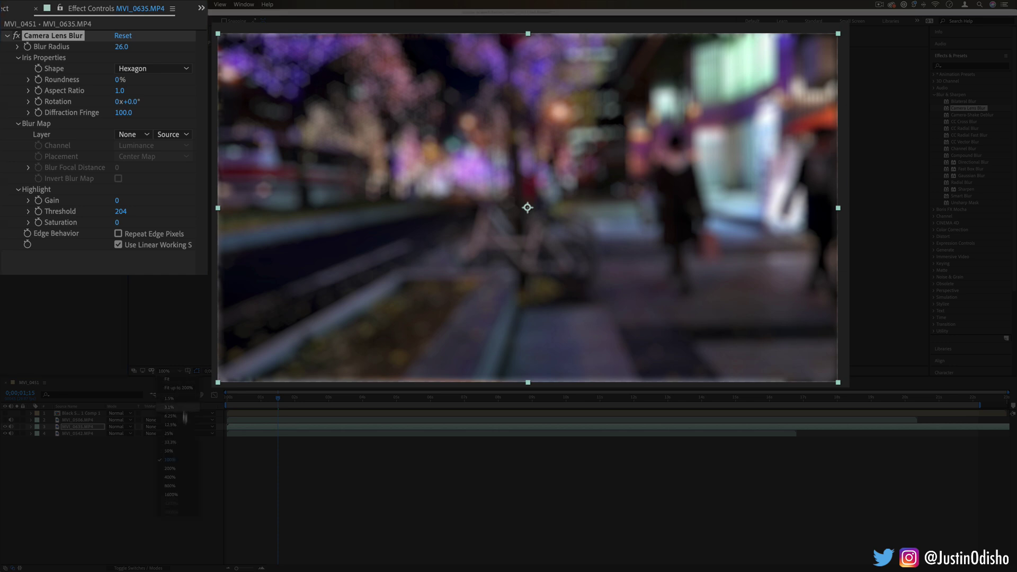
left_click(185, 469)
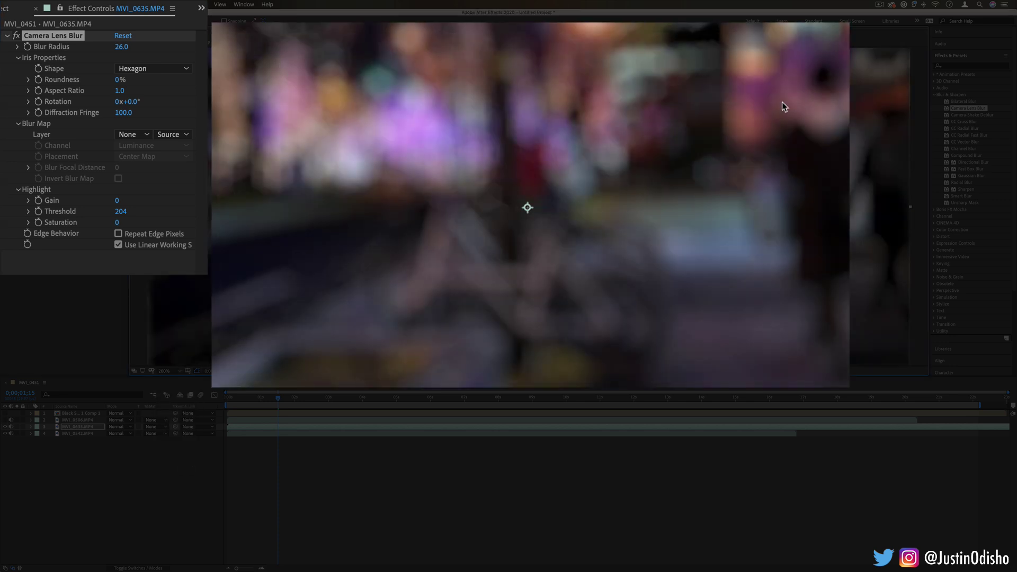
key("slash")
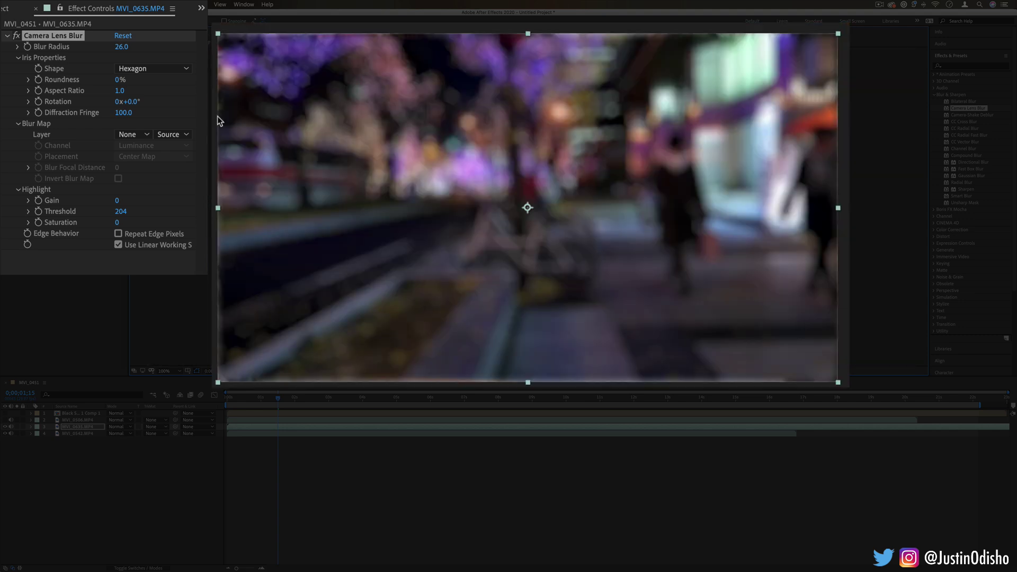
Set the iris shape to Octagon with 43% roundness and raise highlight gain to 44.
left_click(53, 70)
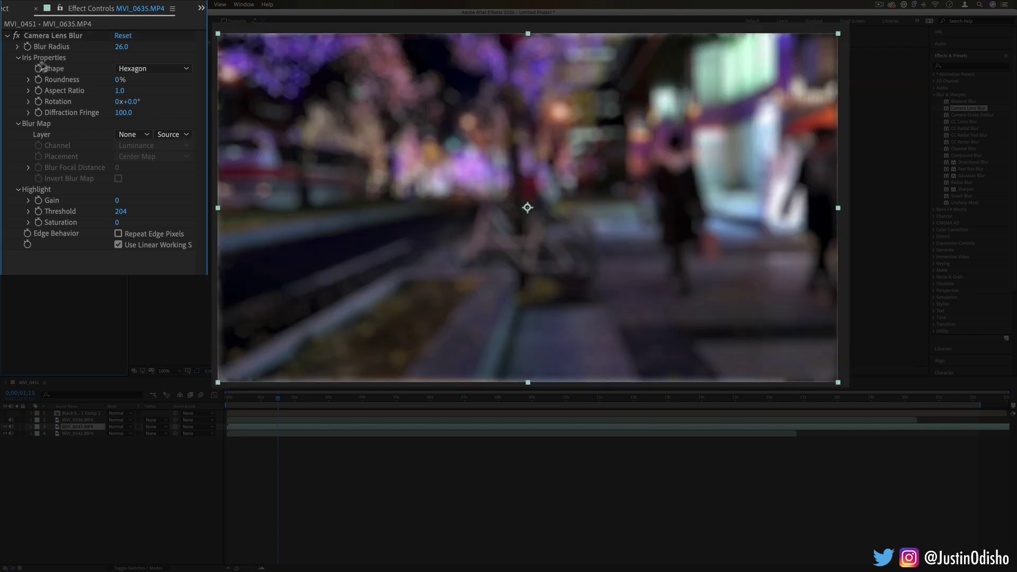
left_click(135, 69)
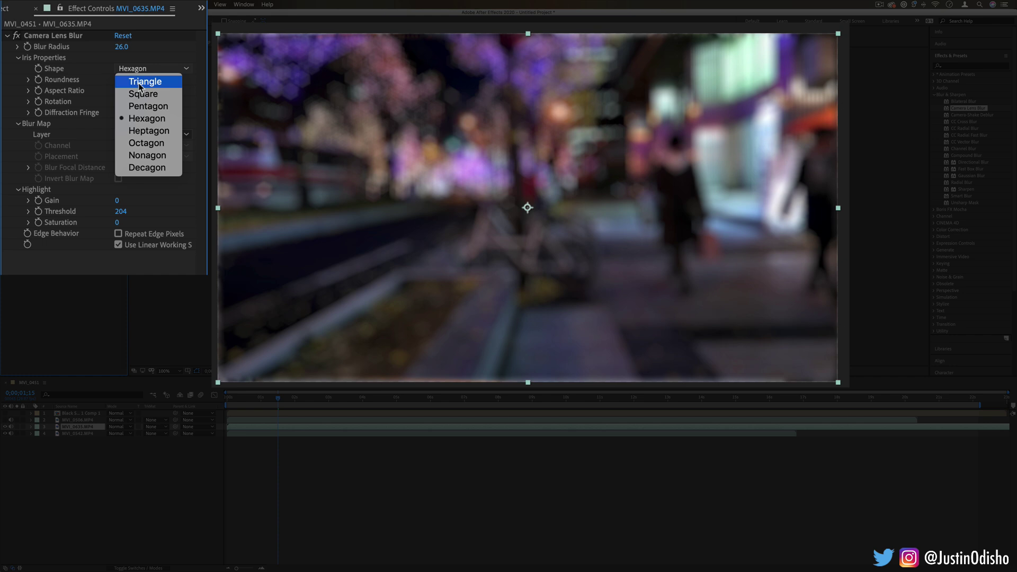
left_click(141, 82)
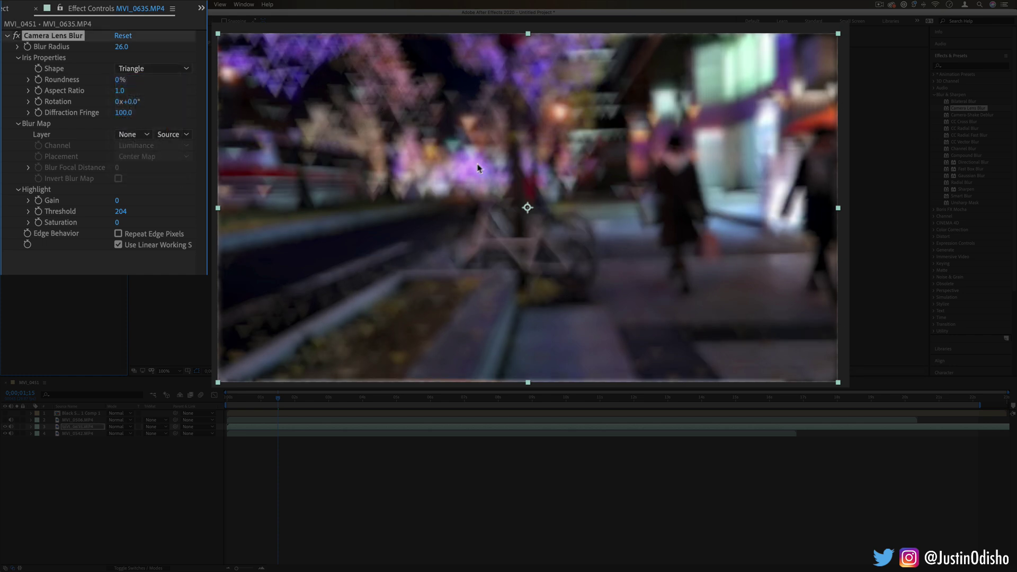
left_click(176, 68)
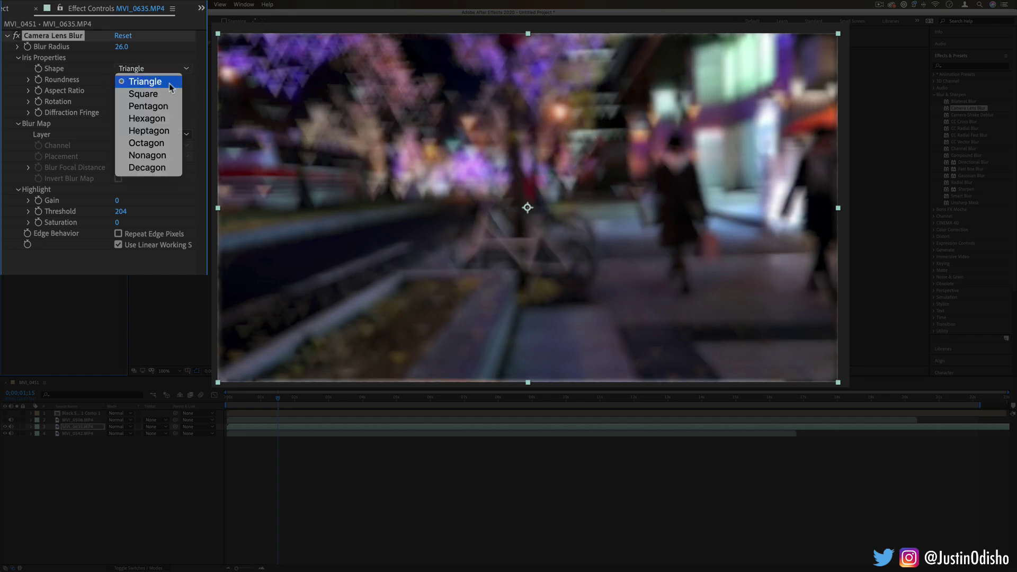
left_click(130, 90)
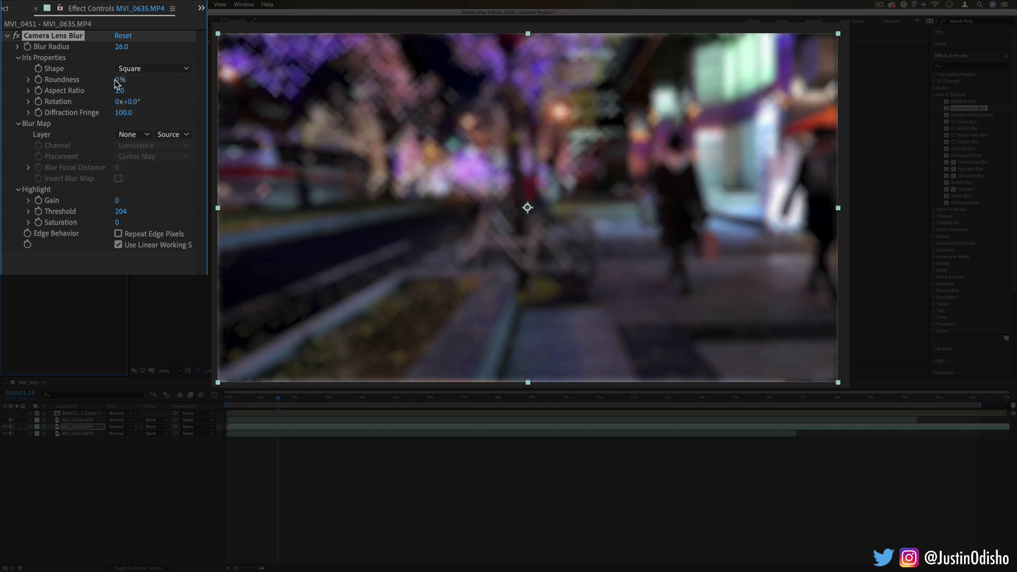
left_click_drag(119, 83, 180, 89)
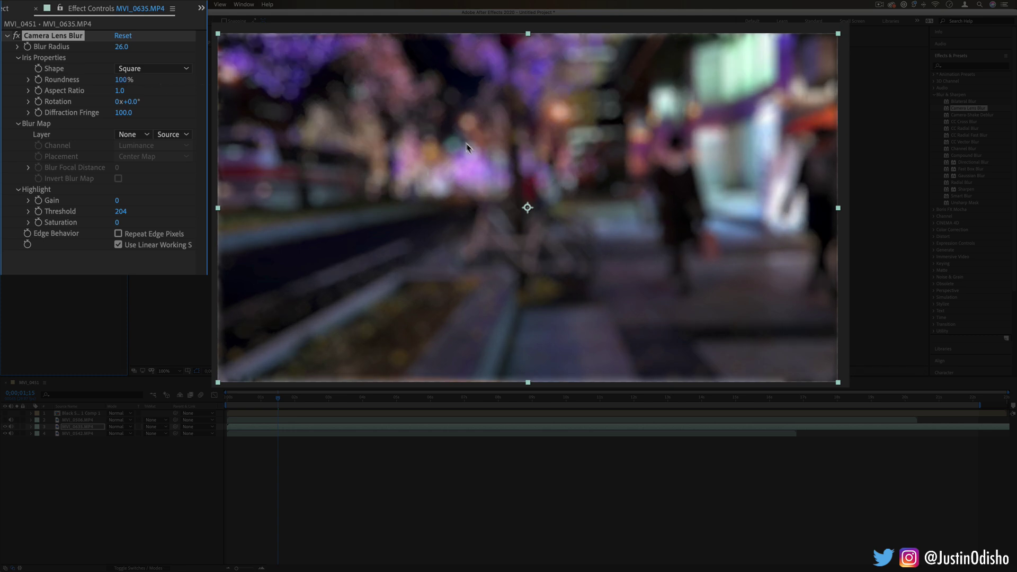
left_click(157, 70)
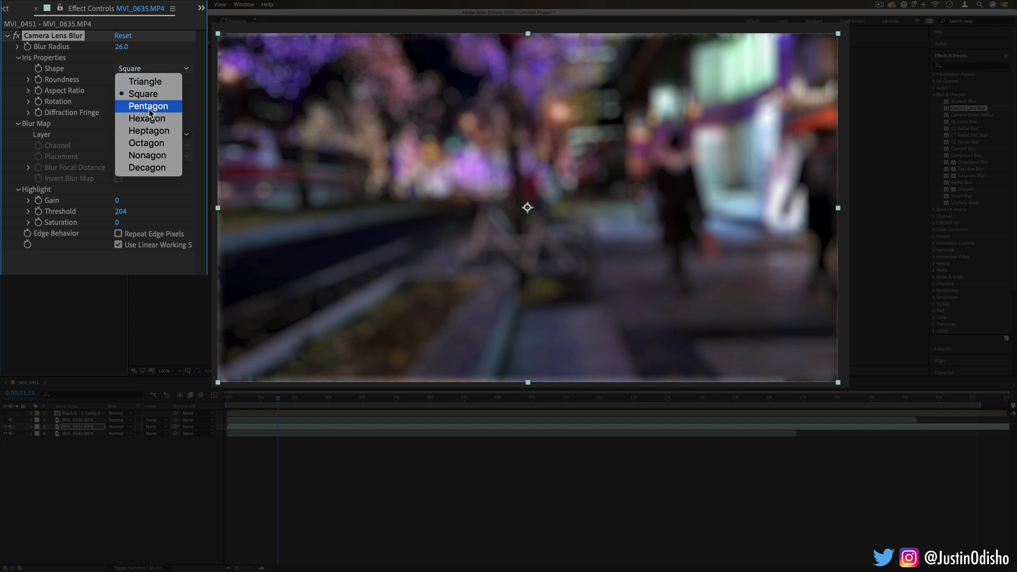
left_click(147, 143)
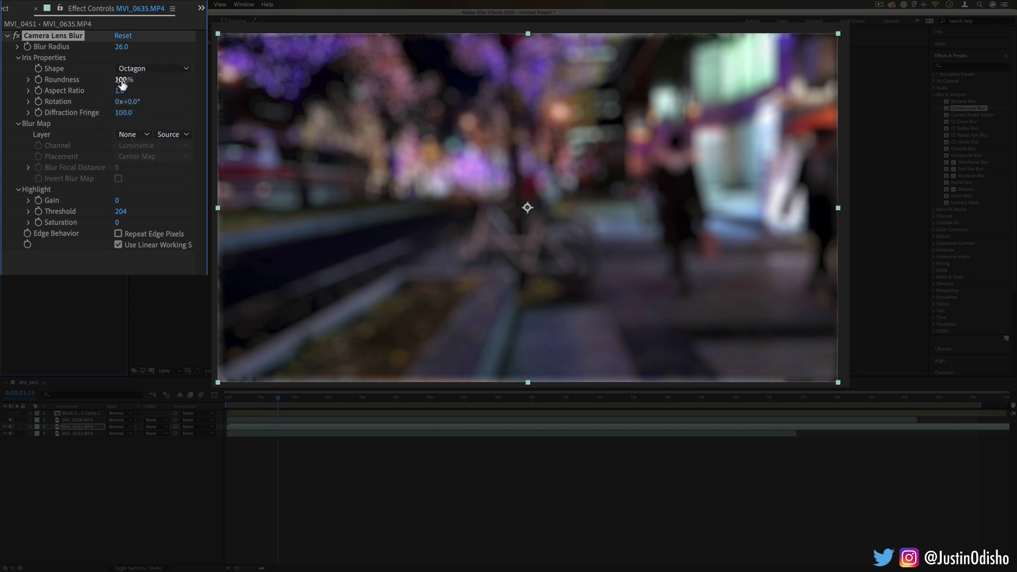
left_click_drag(123, 82, 149, 98)
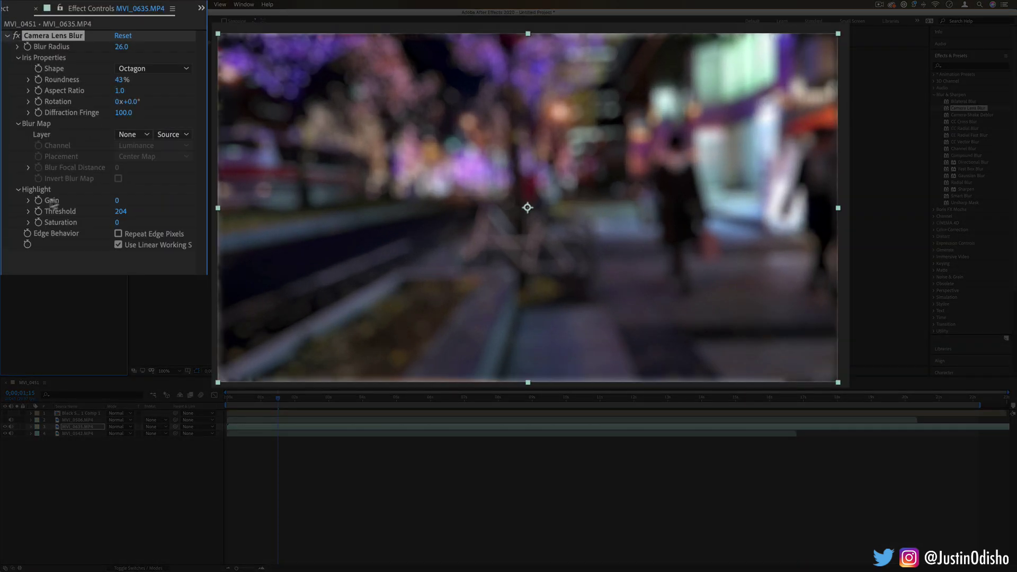
left_click_drag(72, 150, 77, 152)
left_click_drag(121, 202, 132, 203)
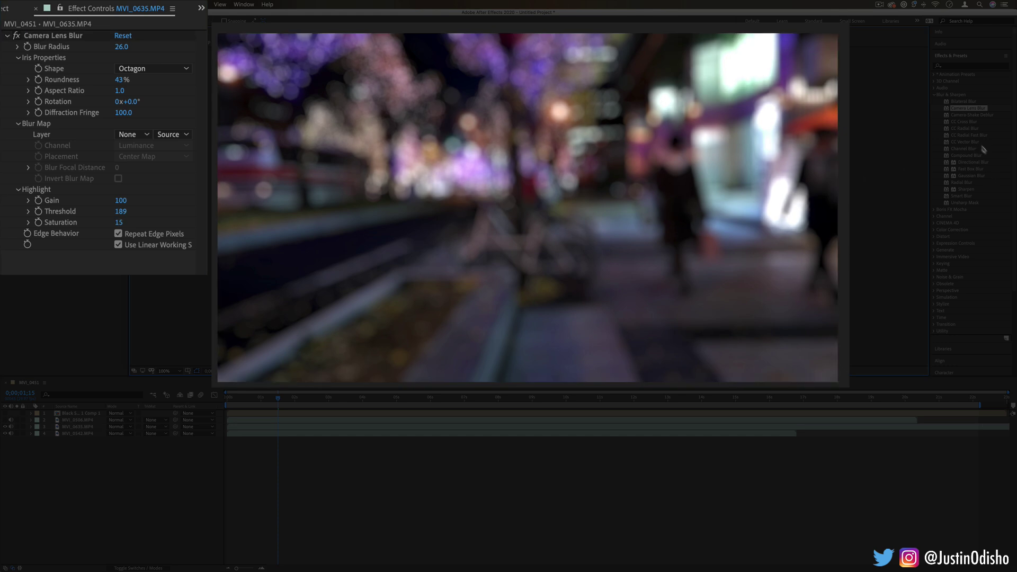
Check the blur map layer list and briefly show the black-to-white gradient solid.
left_click(35, 135)
left_click(141, 134)
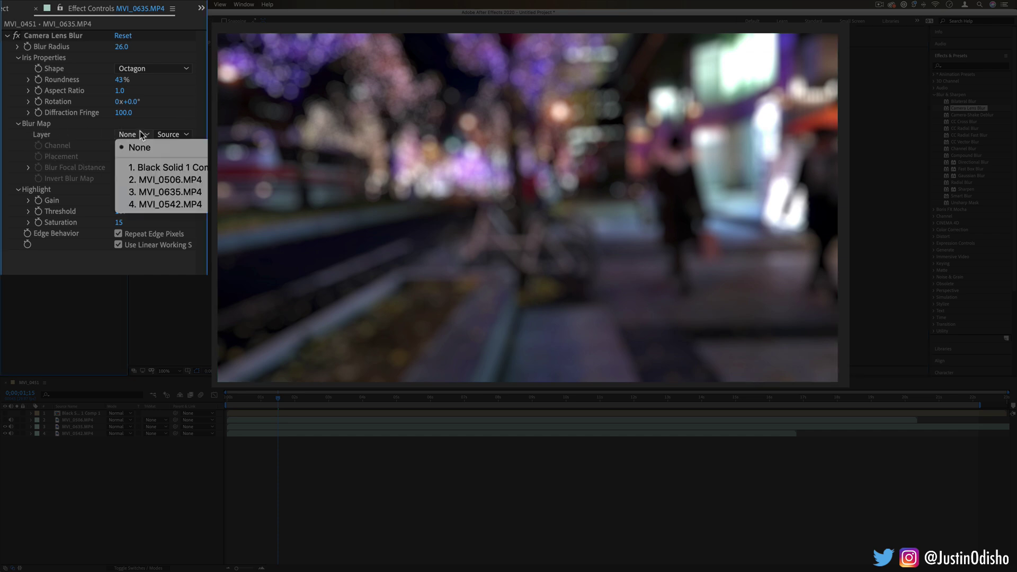
left_click(142, 135)
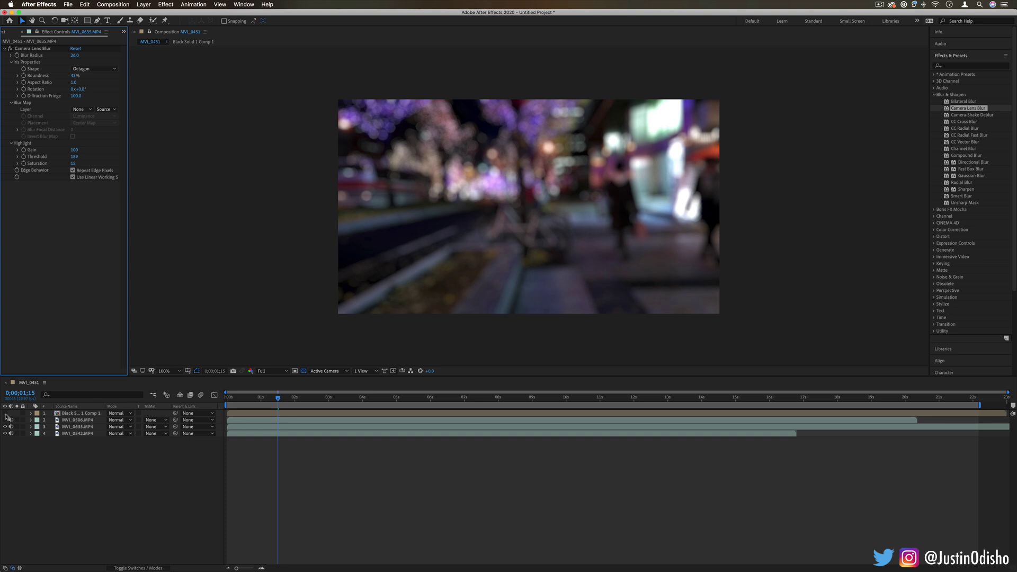
left_click(5, 413)
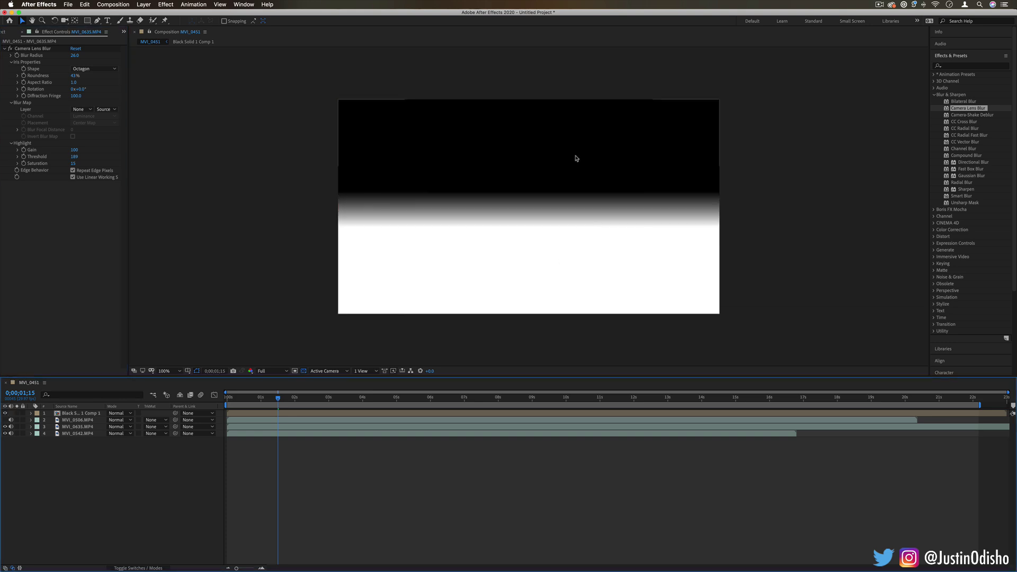
left_click(5, 413)
Use the gradient solid as an inverted blur map sourced from Effects & Masks.
left_click(80, 110)
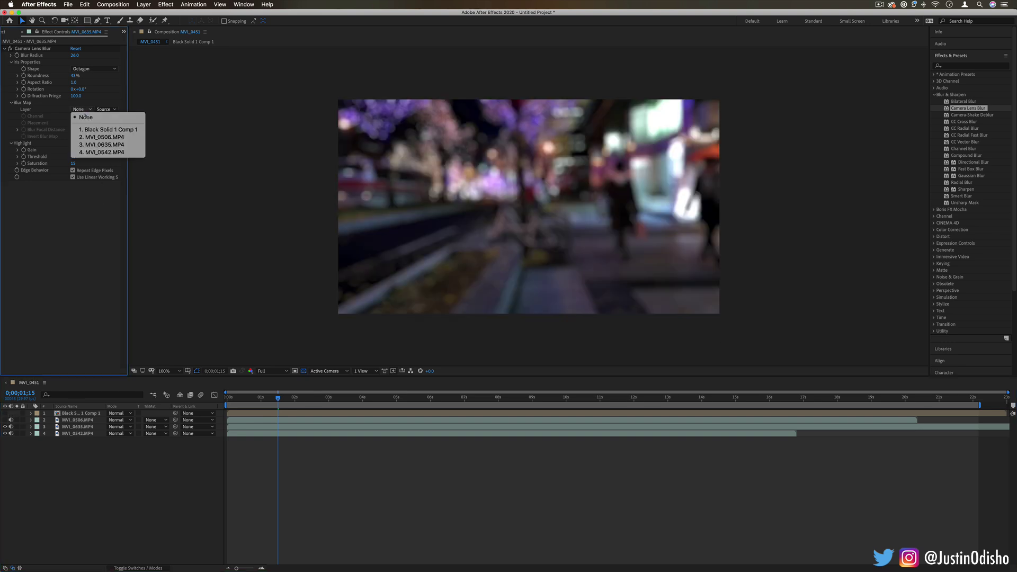
left_click(98, 130)
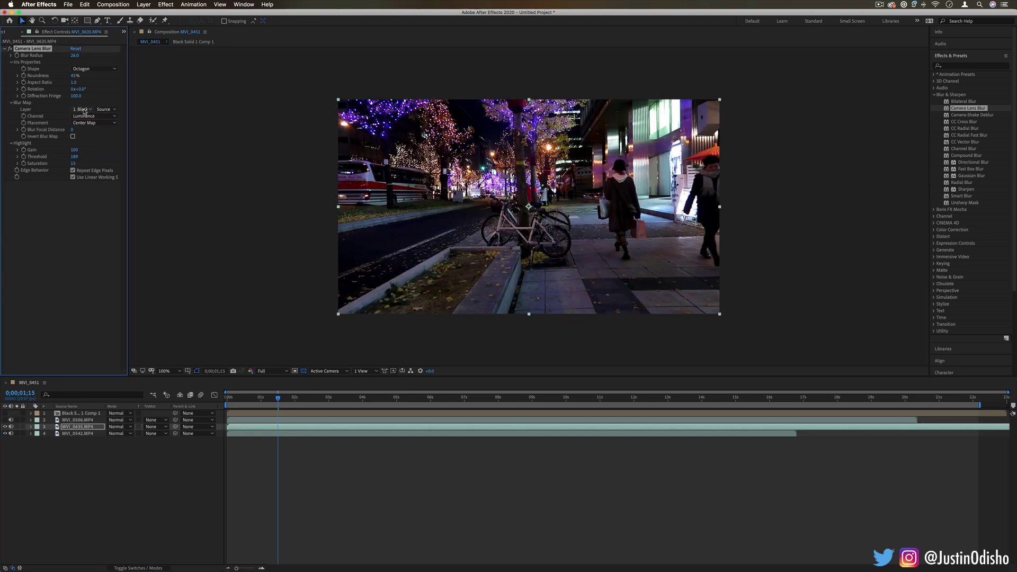
left_click(105, 109)
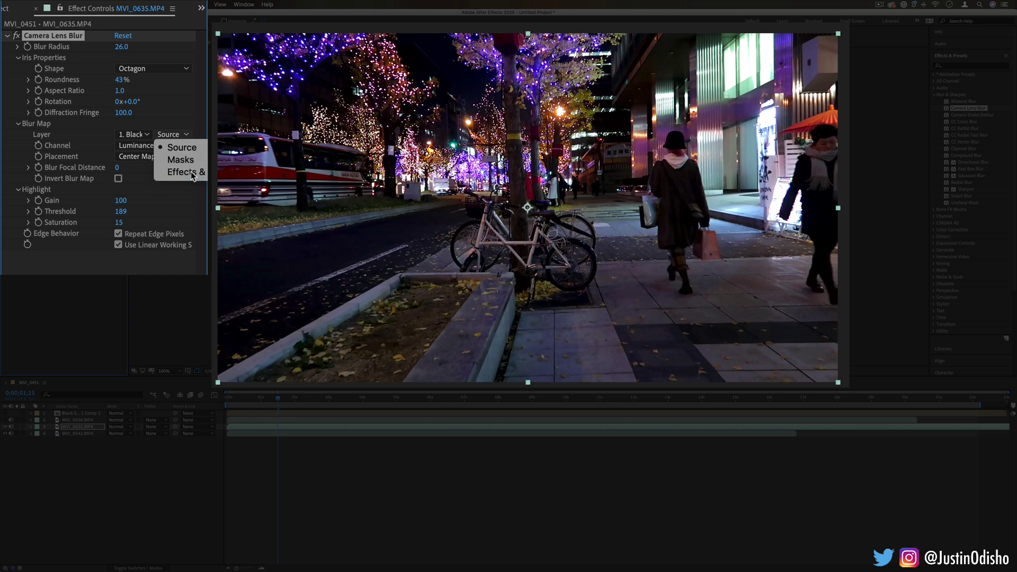
left_click(192, 172)
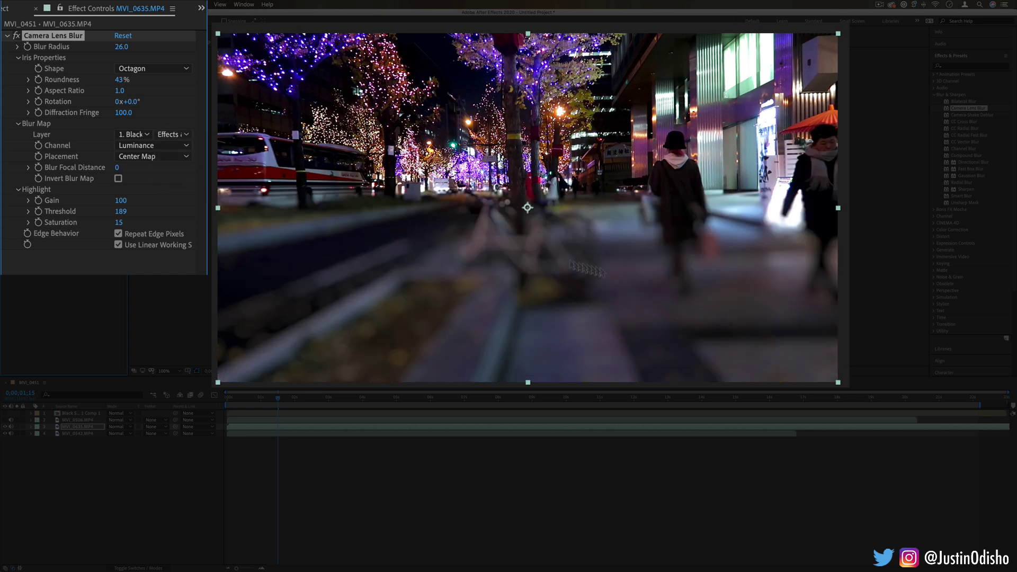
left_click(118, 179)
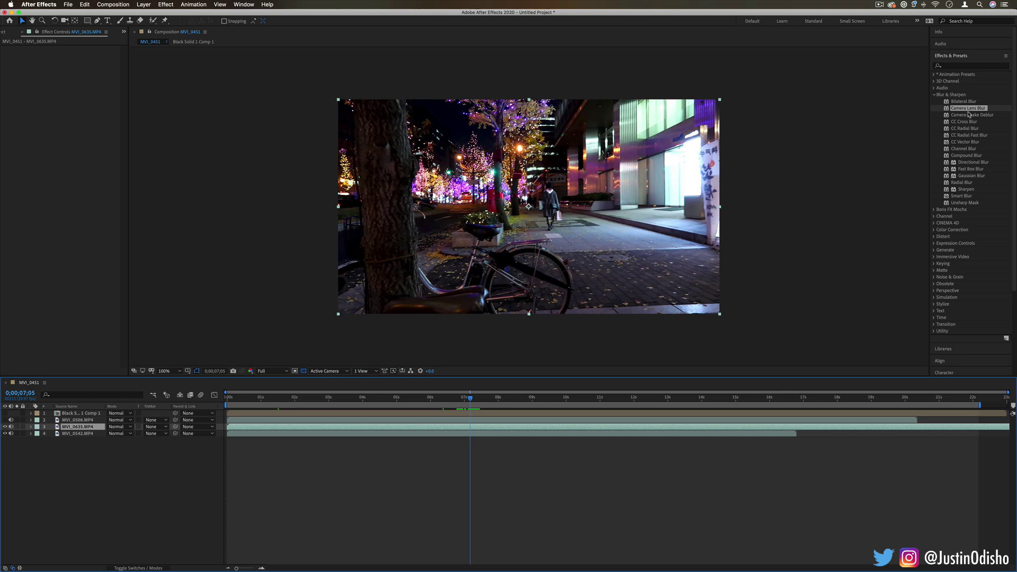
Apply Camera-Shake Deblur to the street clip and move to 0;00;06;17.
left_click(976, 115)
left_click_drag(977, 115, 456, 247)
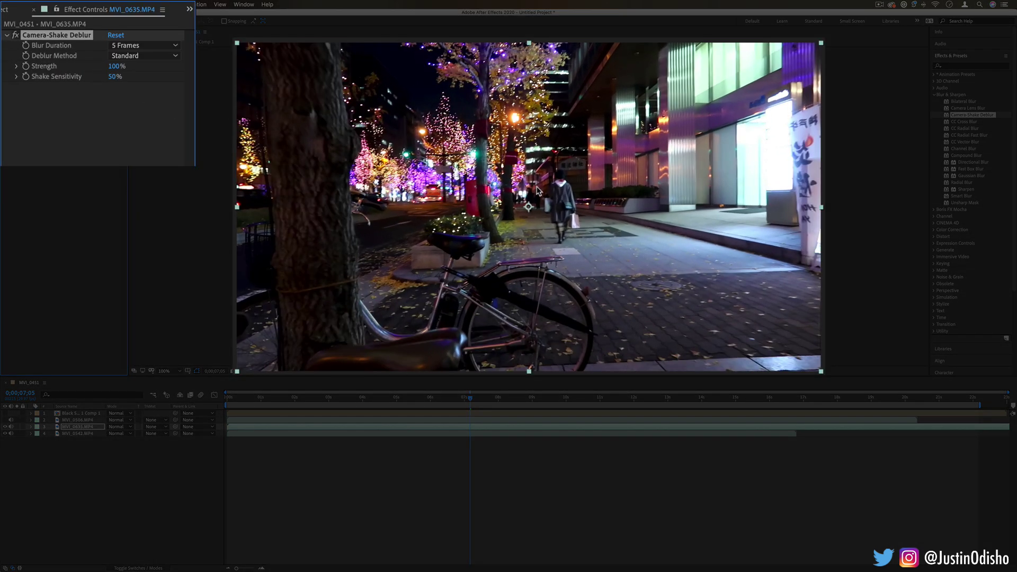
left_click_drag(469, 400, 476, 400)
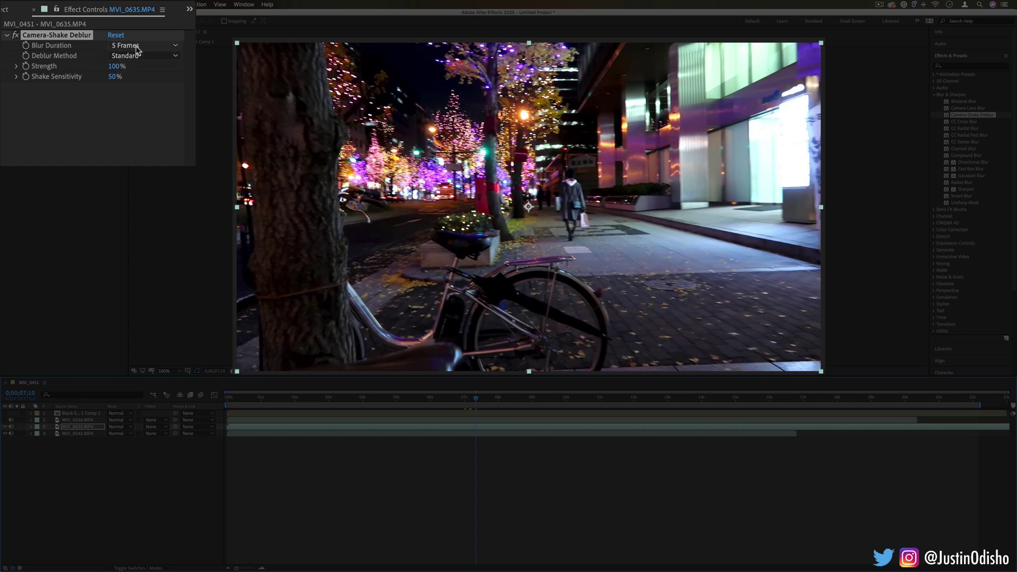
left_click(452, 397)
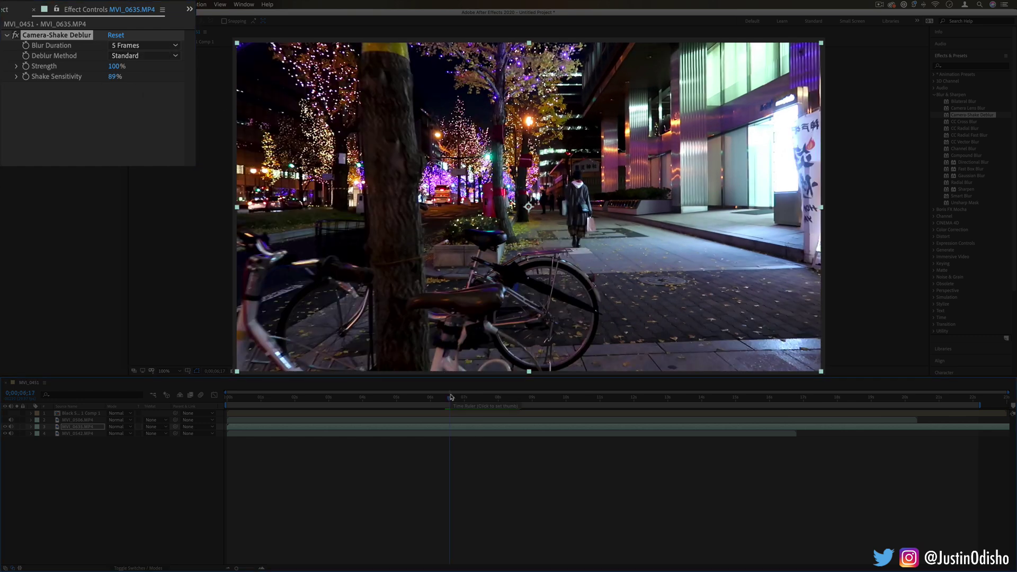
Preview the deblurred clip from 0;00;07;02 and toggle the effect to compare.
key("space")
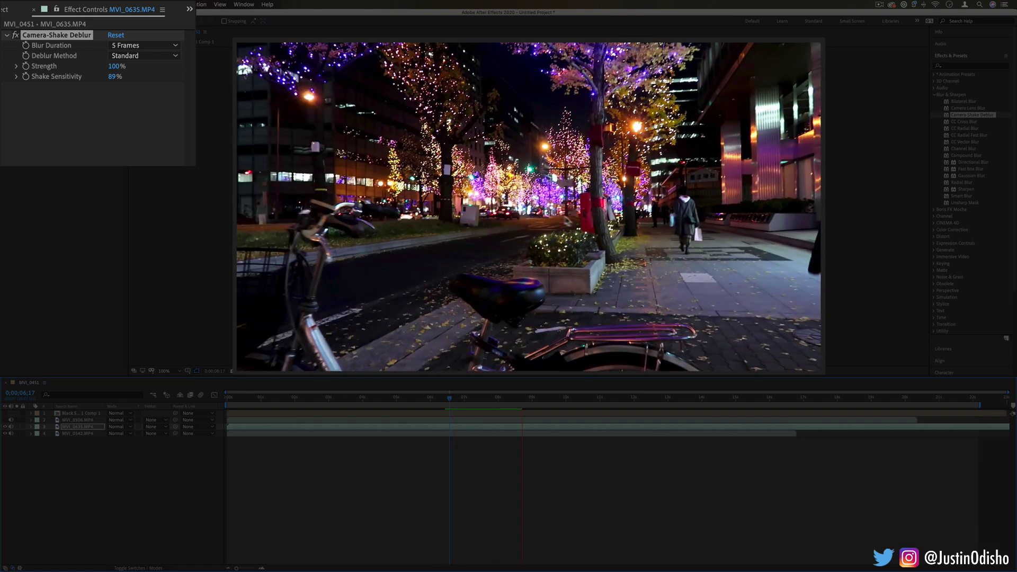
key("space")
left_click_drag(486, 401, 468, 400)
key("space")
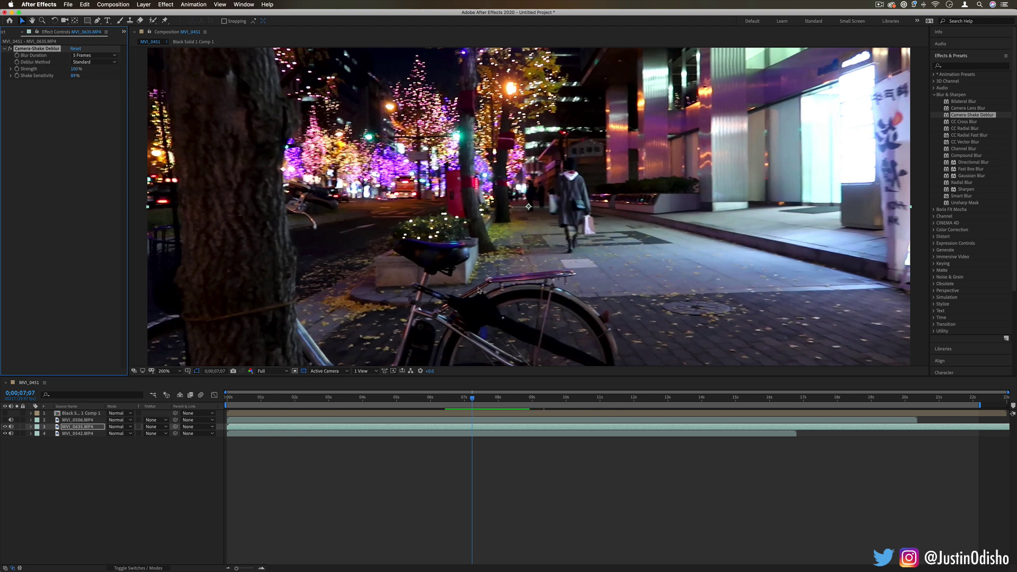
left_click(9, 49)
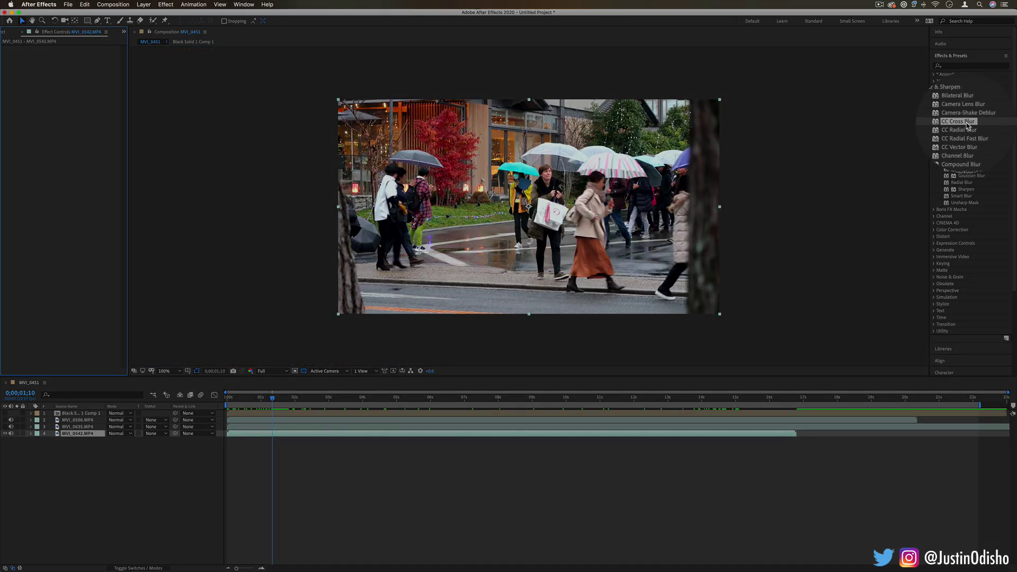
Apply CC Cross Blur to the rainy crowd clip with Blend mode and Radius Y 126.
left_click_drag(964, 121, 642, 156)
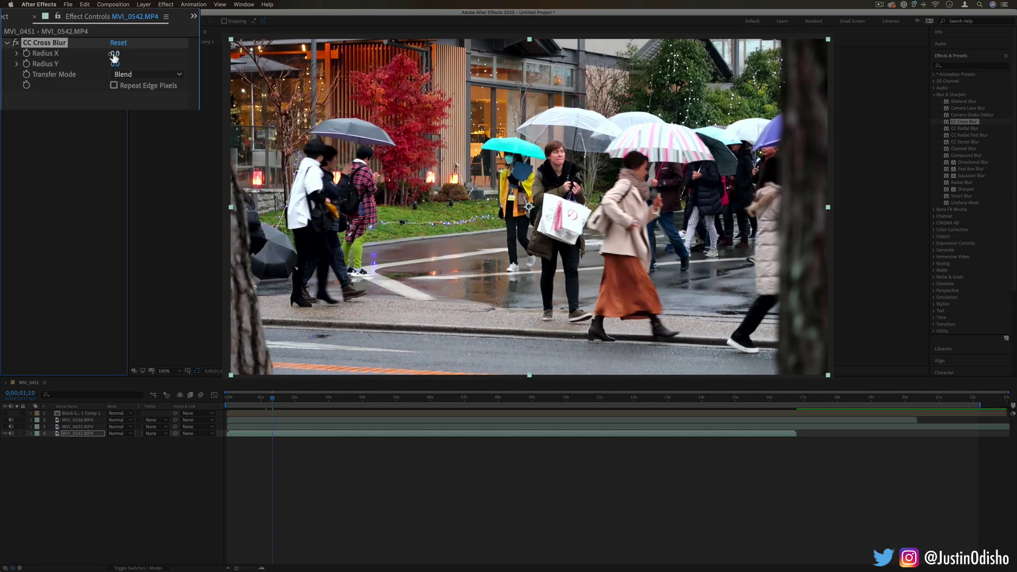
mouse_move(114, 54)
left_mouse_down()
mouse_move(173, 54)
mouse_move(114, 54)
mouse_move(189, 71)
mouse_move(113, 57)
left_mouse_up()
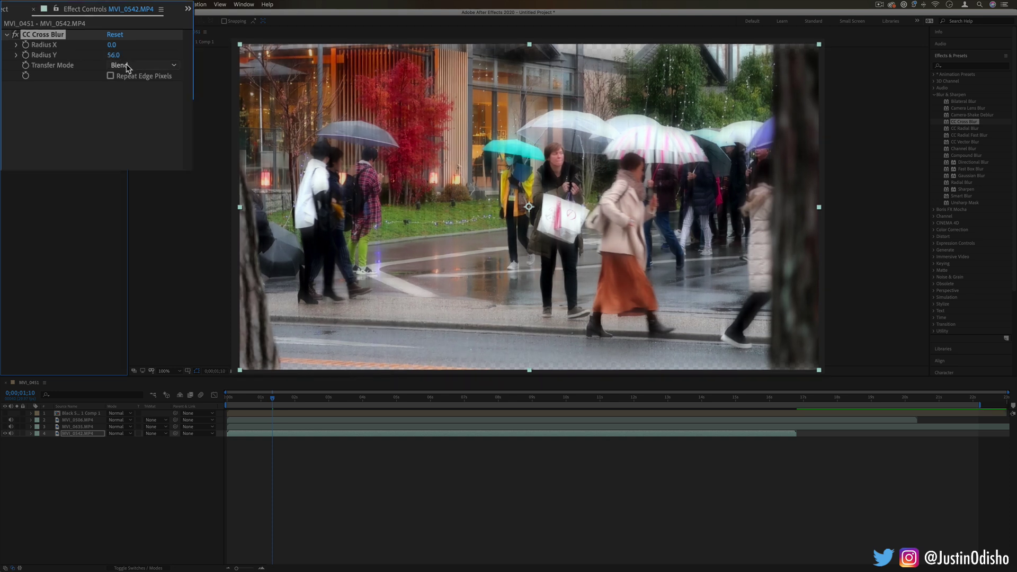
left_click(127, 67)
left_click(133, 80)
left_click_drag(114, 55, 159, 68)
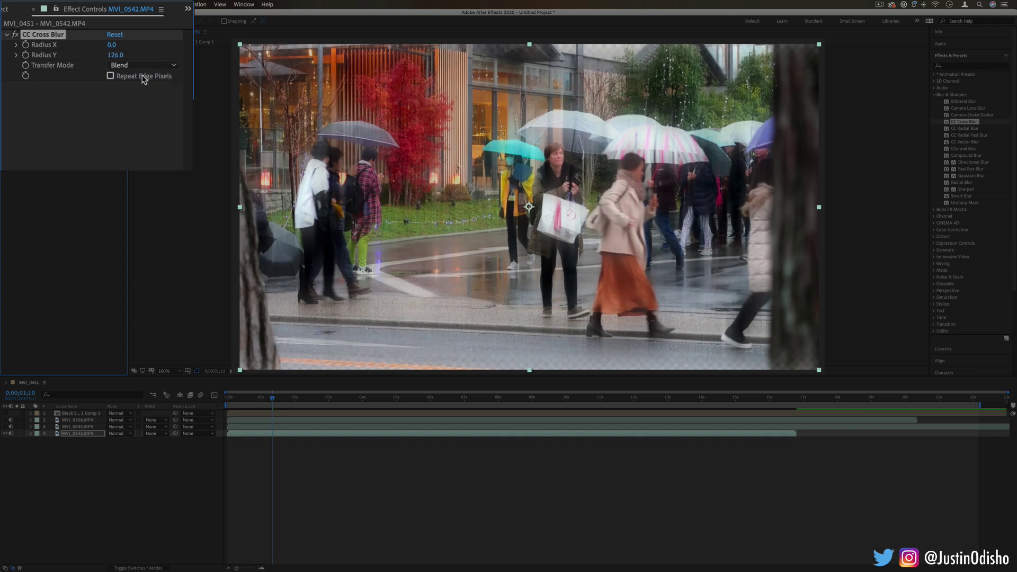
Try Add and Screen transfer modes, set Radius X to 111, and settle on Blend.
left_click(142, 65)
left_click(137, 86)
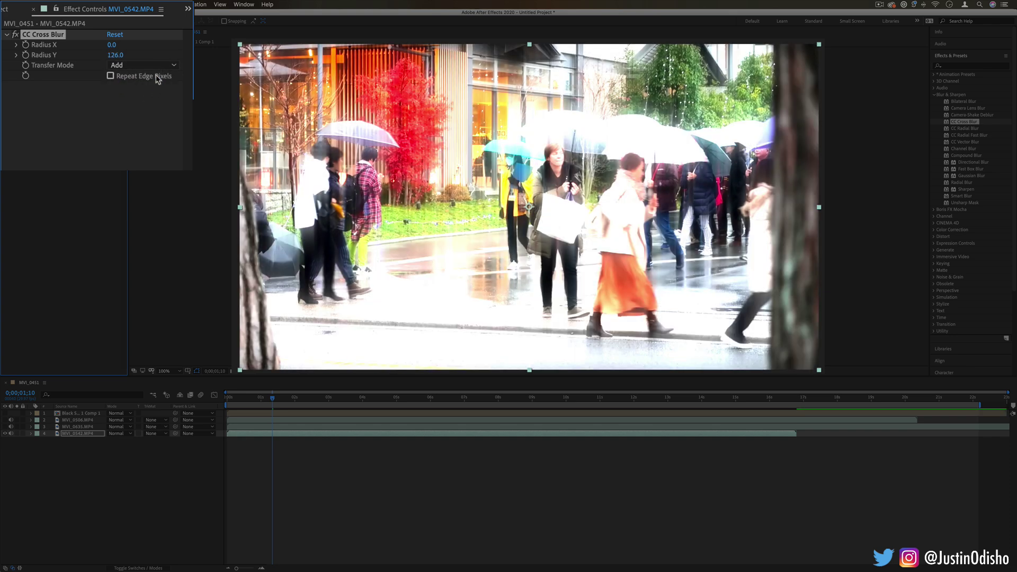
left_click(156, 67)
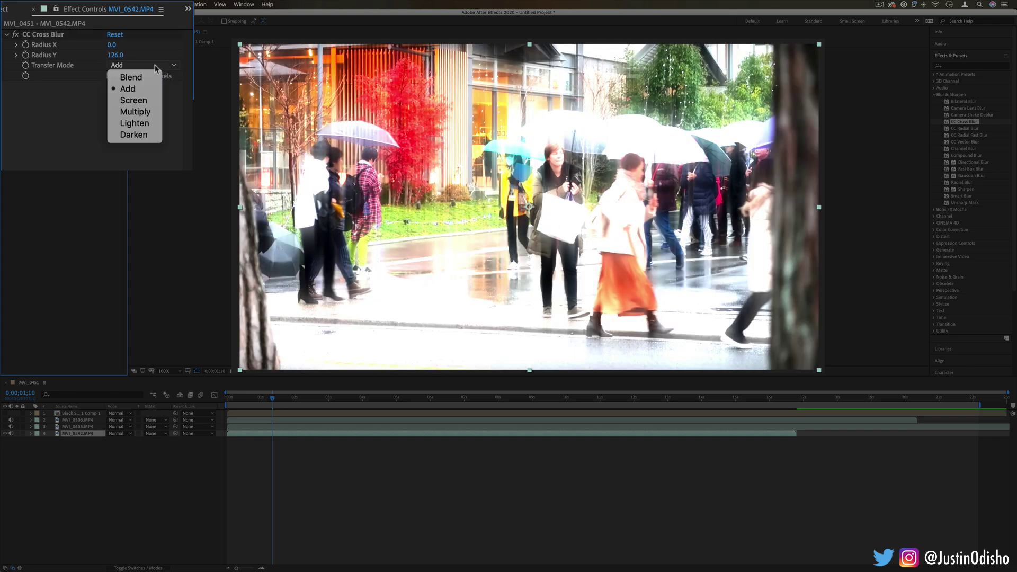
left_click(143, 100)
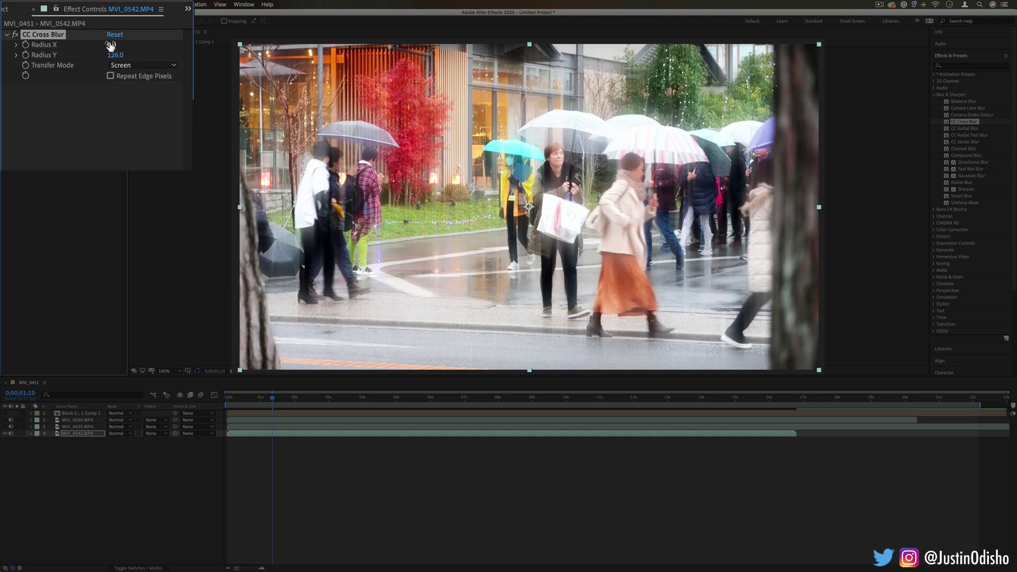
left_click_drag(111, 44, 179, 50)
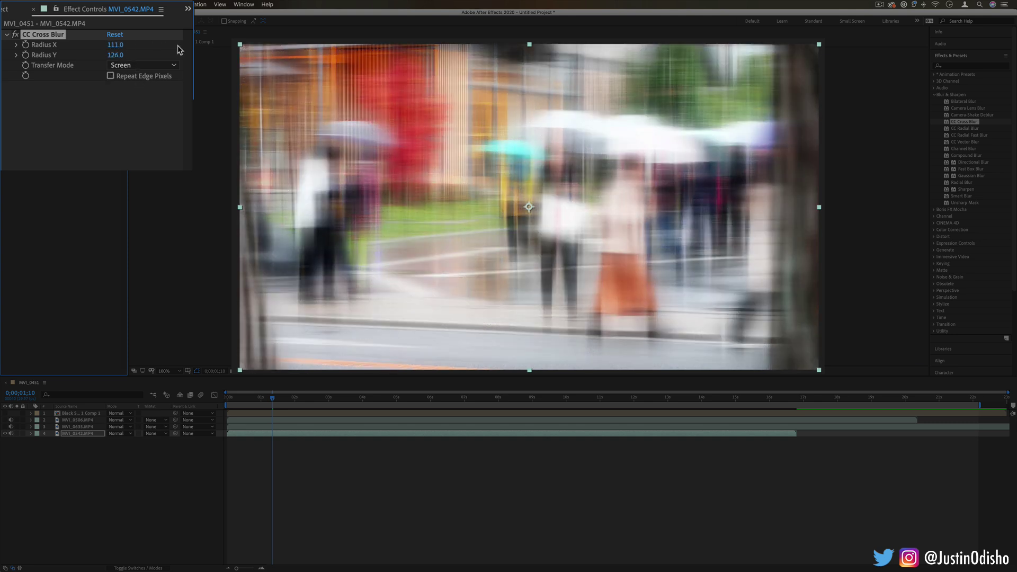
left_click(151, 66)
left_click(152, 80)
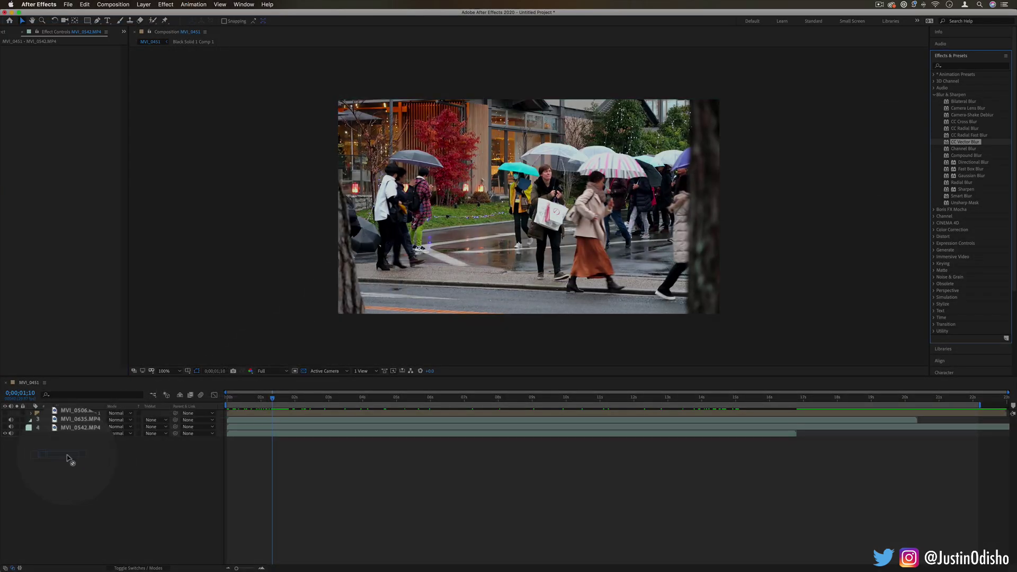
Apply CC Vector Blur and switch its Type to Direction Center, then Direction Fading.
left_click_drag(69, 458, 75, 434)
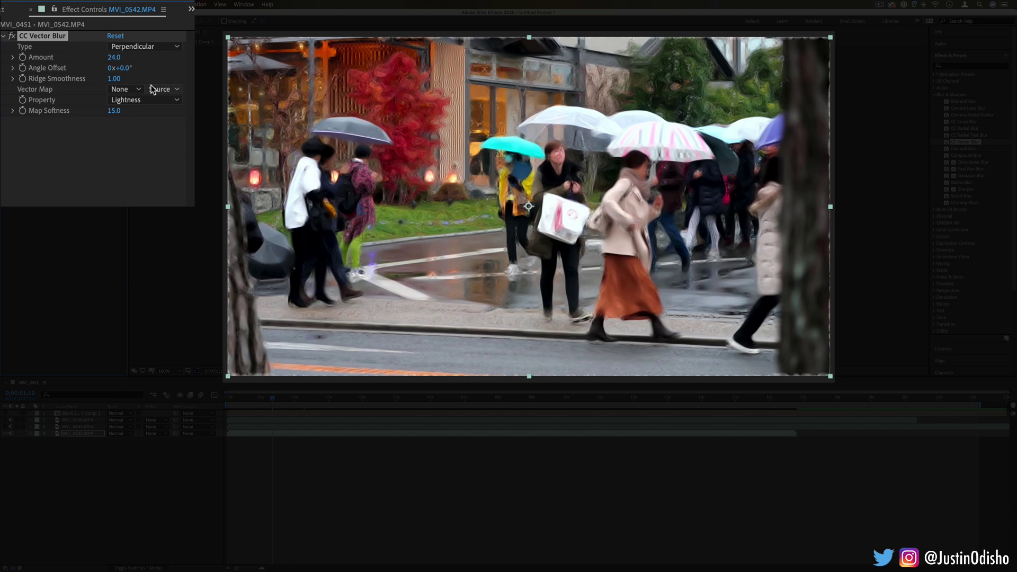
left_click(151, 47)
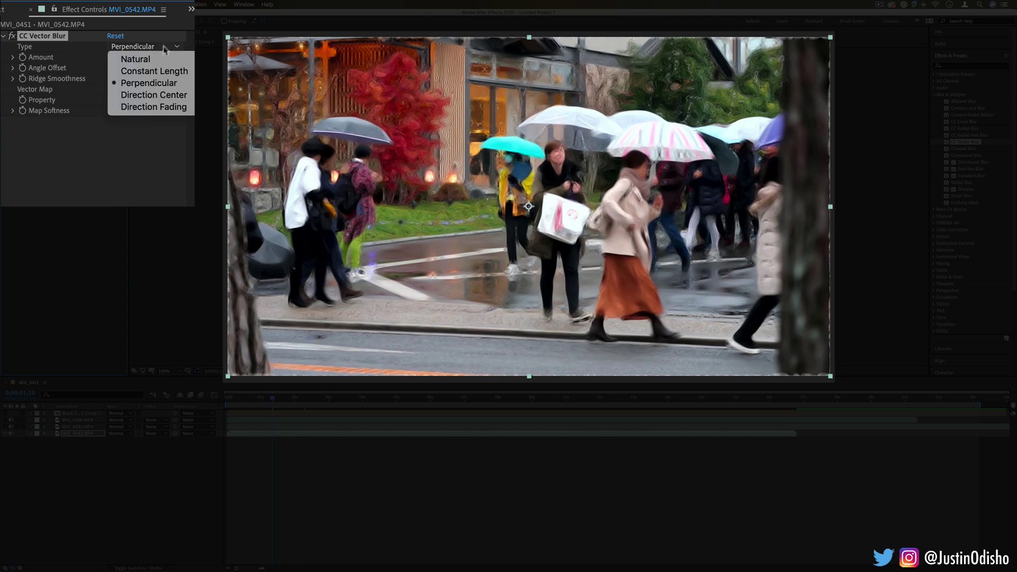
left_click(181, 93)
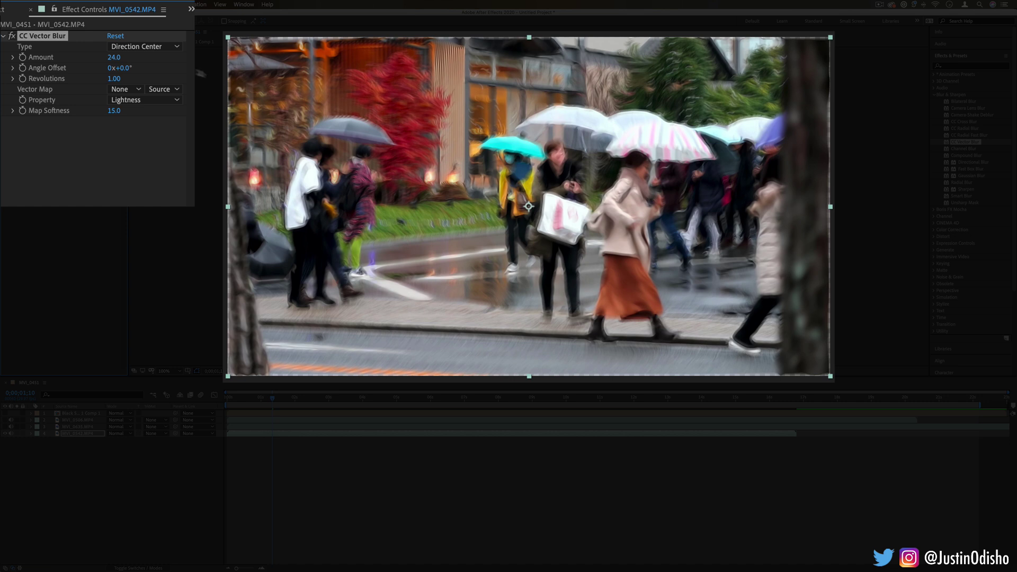
left_click(177, 46)
left_click(165, 105)
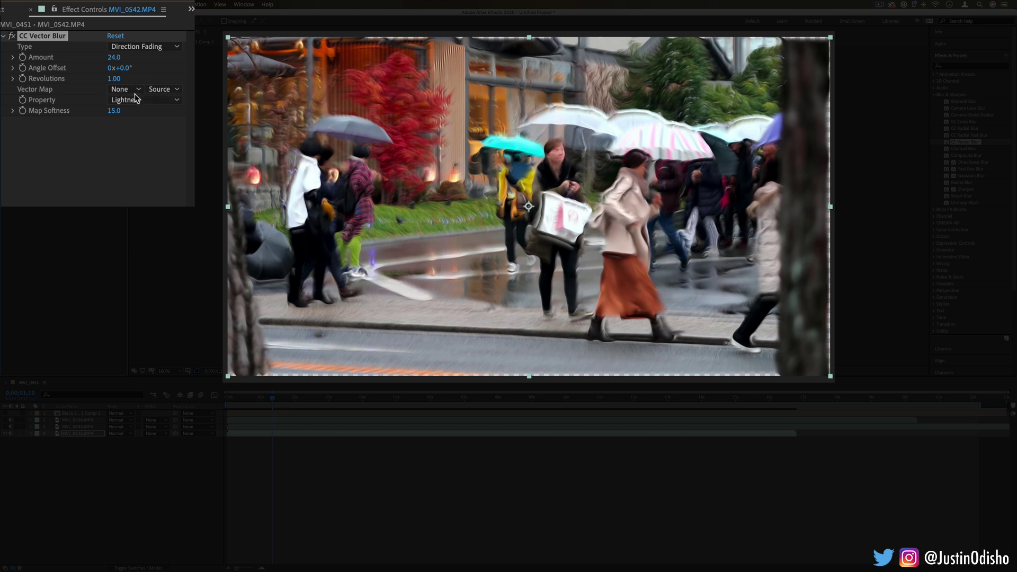
Set the vector map layer to MVI_0506.MP4, compare the berry and gradient layers, and preview.
left_click(133, 91)
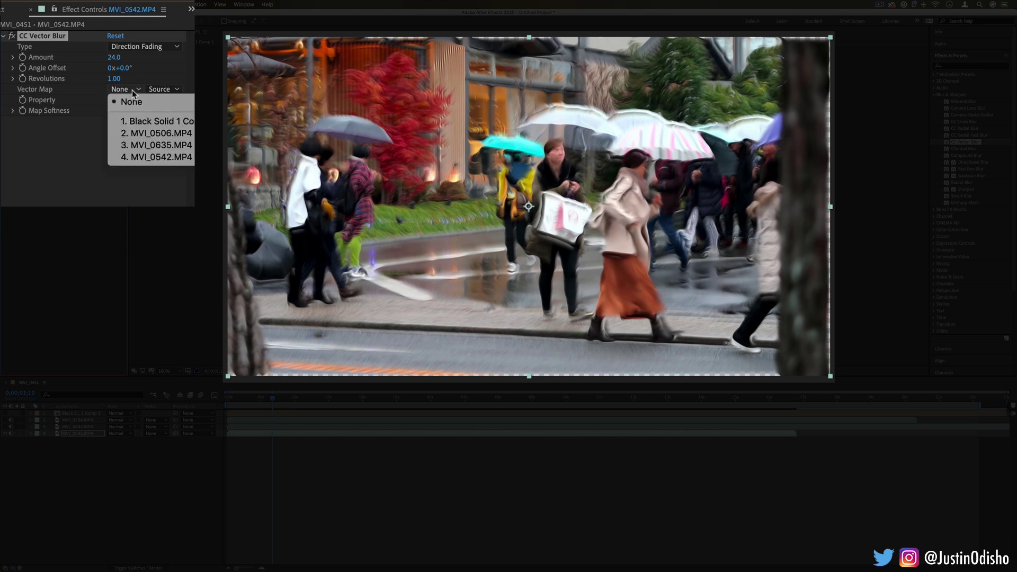
left_click(166, 133)
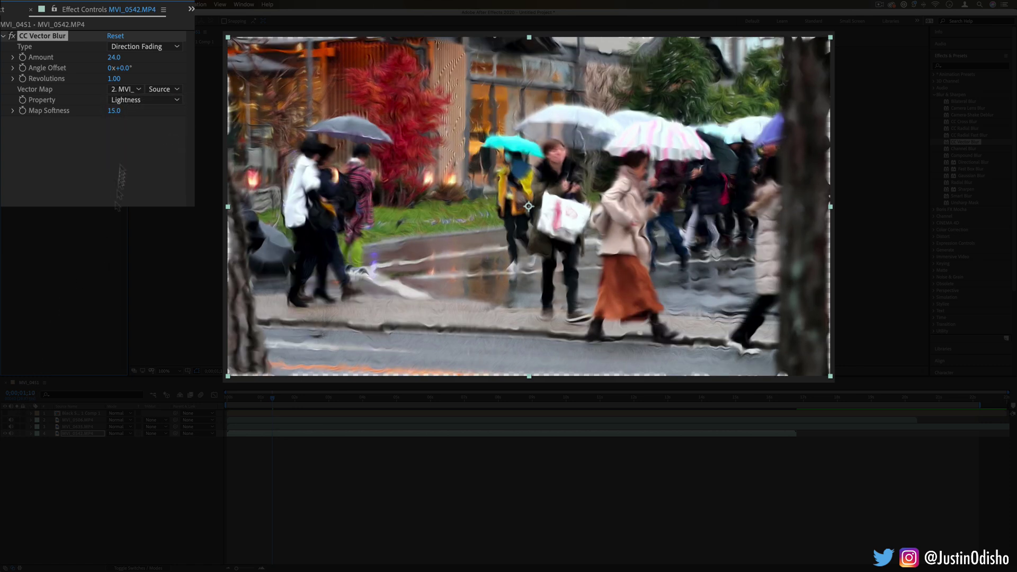
left_click(130, 90)
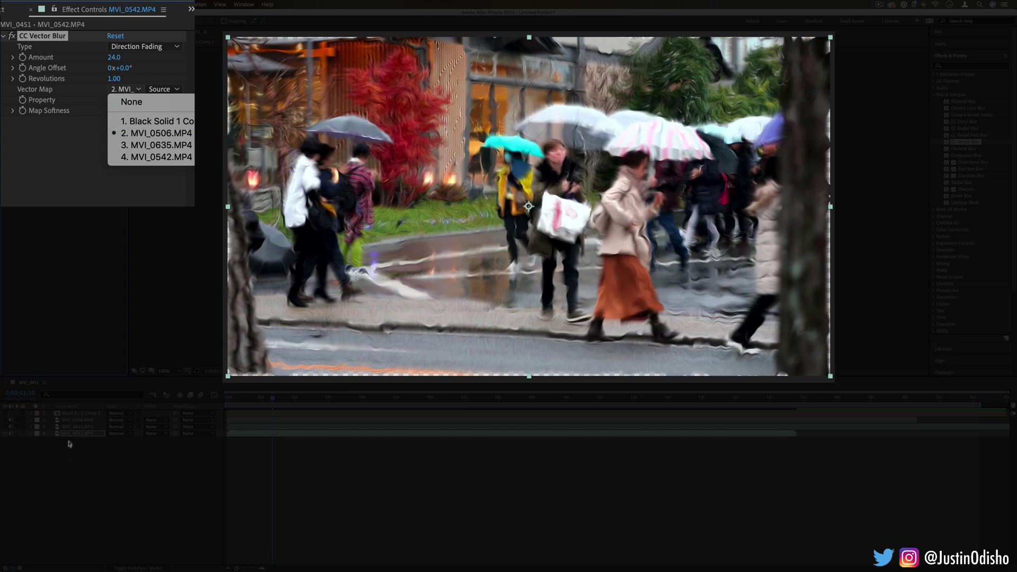
left_click(78, 423)
left_click(5, 421)
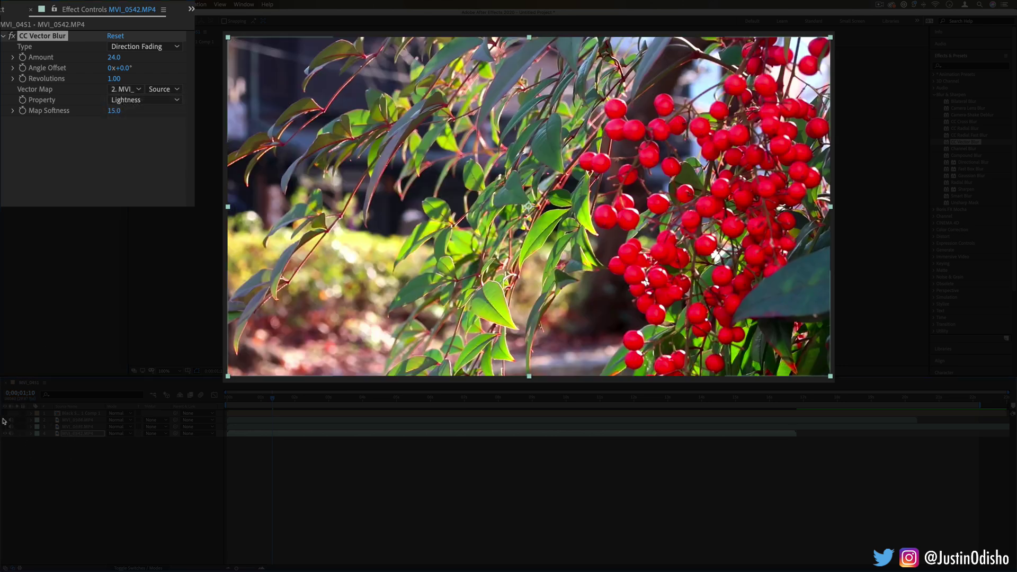
left_click(5, 421)
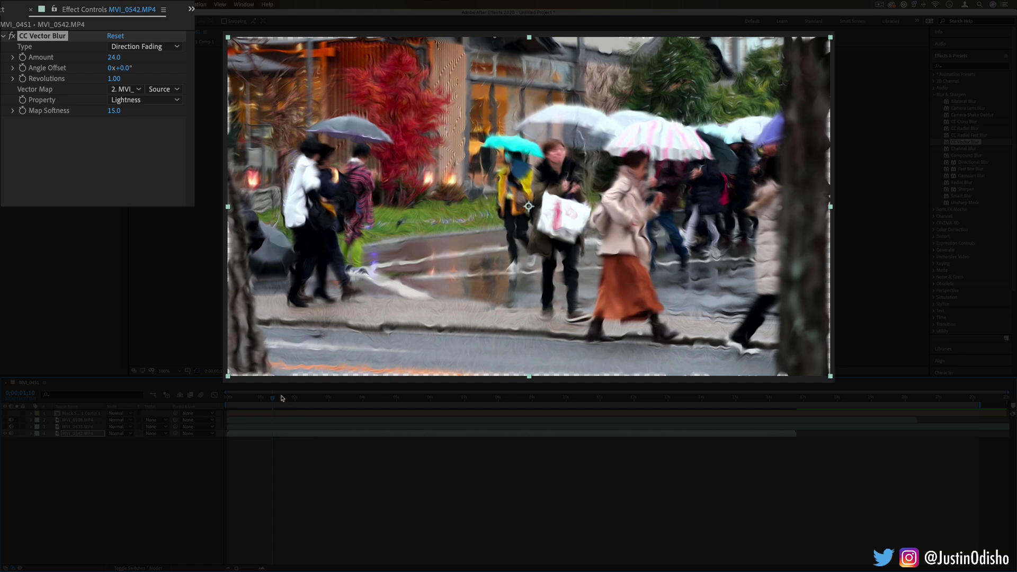
mouse_move(280, 398)
left_mouse_down()
mouse_move(293, 396)
mouse_move(267, 397)
mouse_move(284, 397)
left_mouse_up()
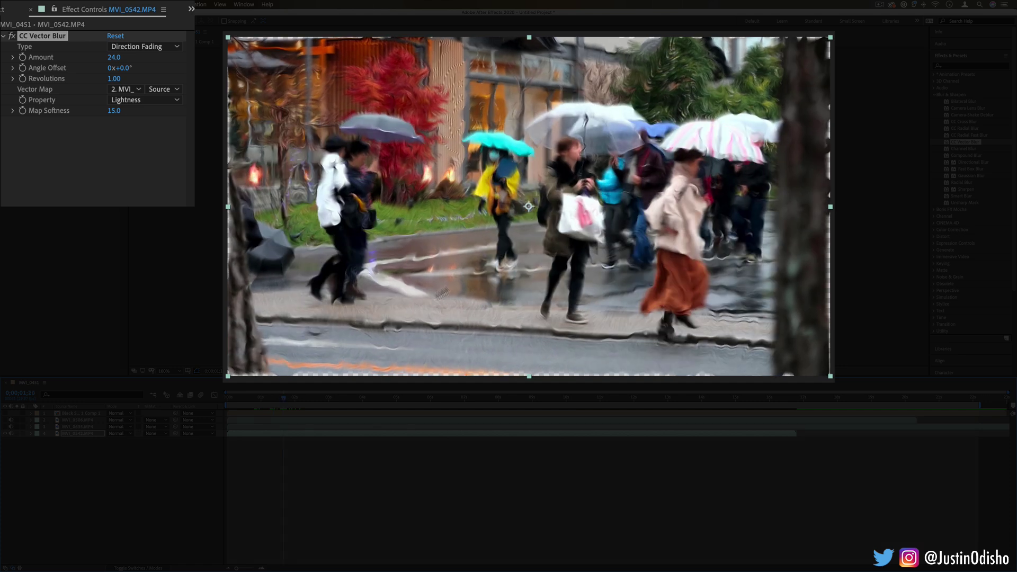
left_click(6, 413)
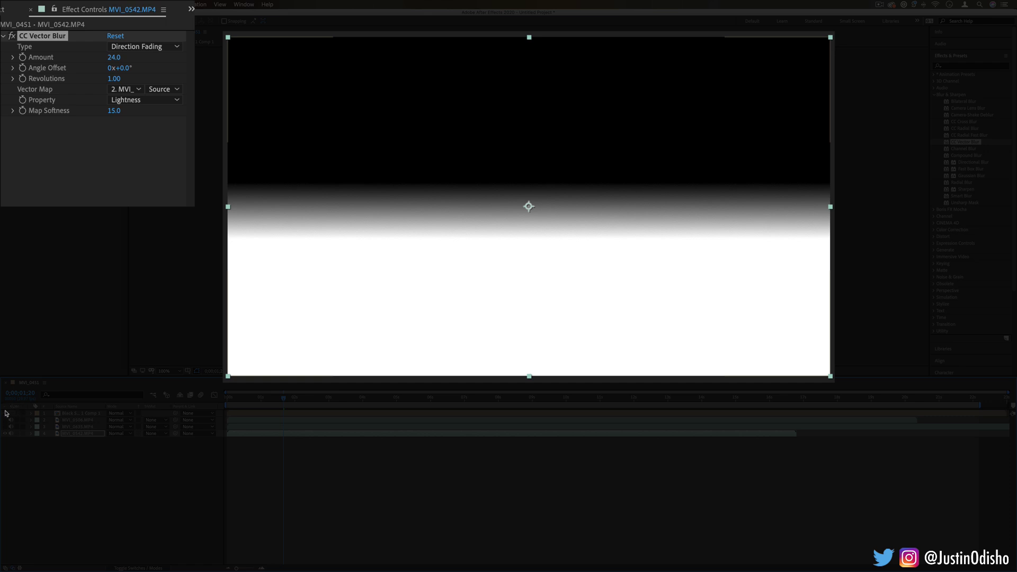
left_click(7, 414)
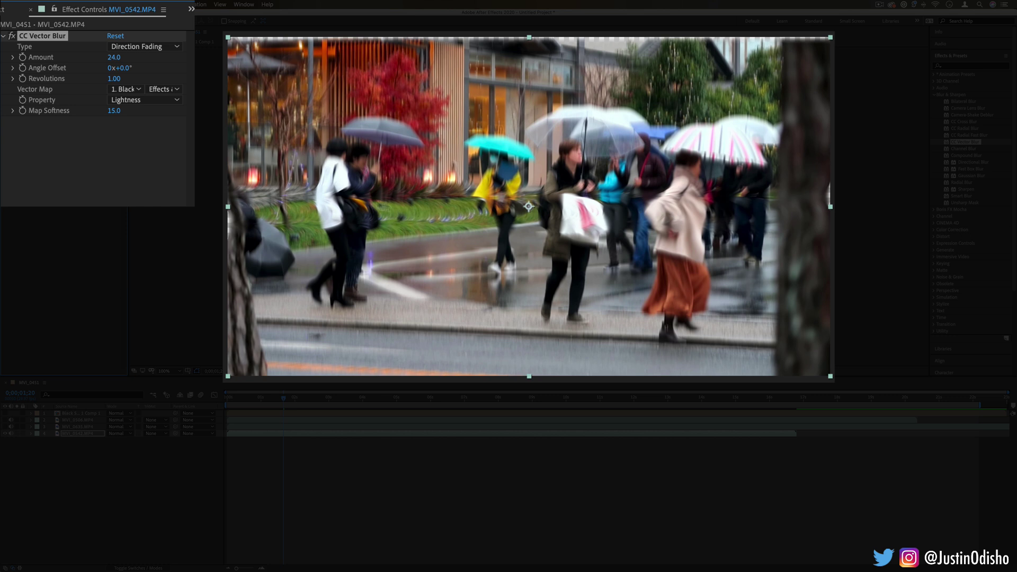
key("space")
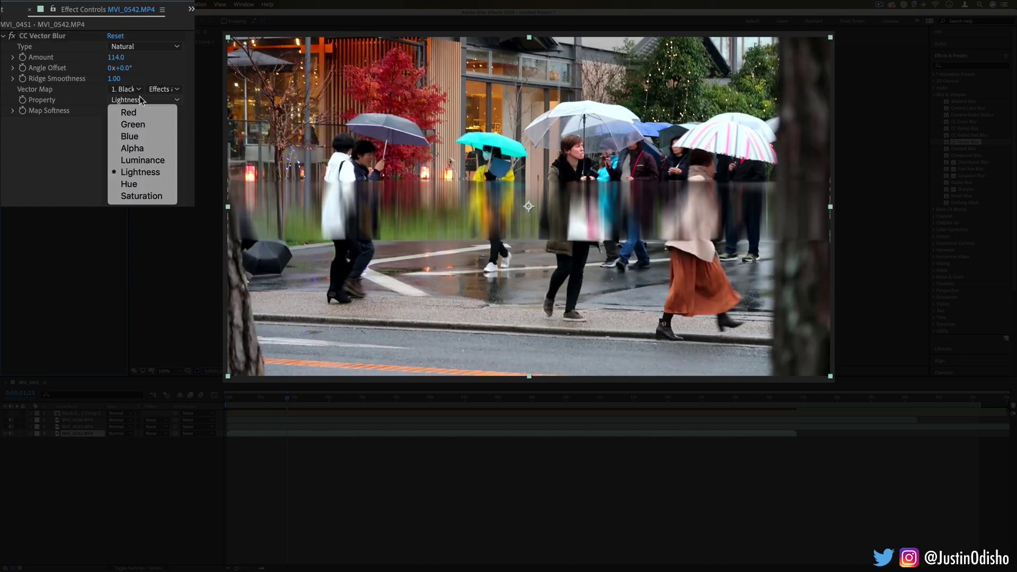
Base the vector map on Green and inspect the gradient layer's Gradient Ramp.
left_click(141, 149)
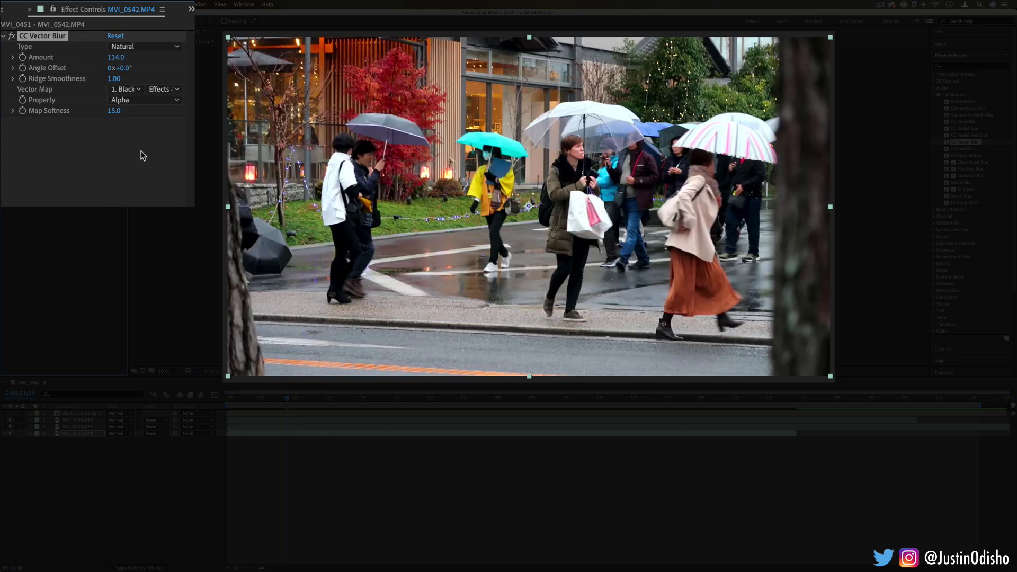
left_click(146, 98)
left_click(142, 123)
left_click(158, 101)
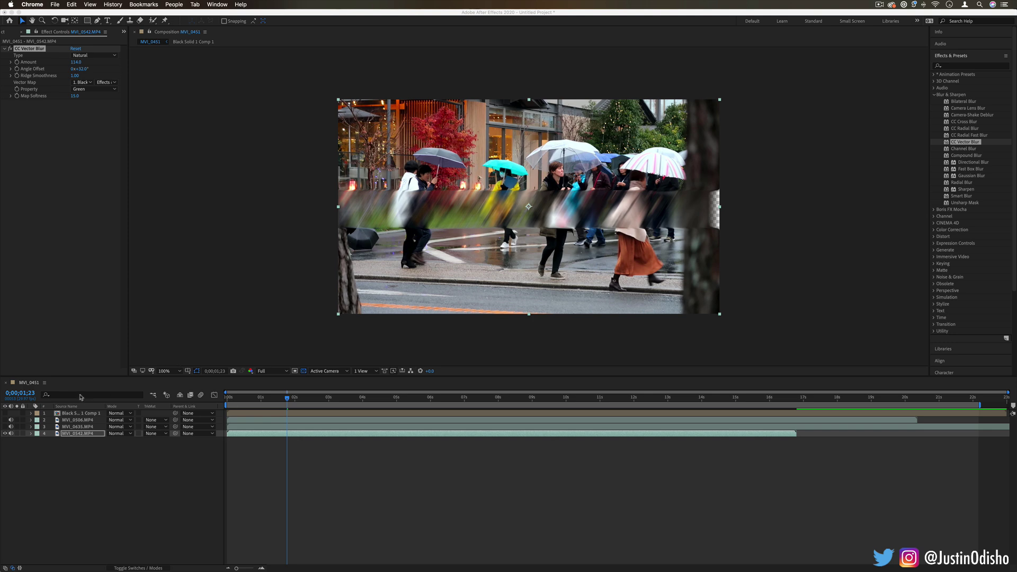
left_click(84, 417)
left_click(4, 414)
left_click(5, 413)
left_click(78, 413)
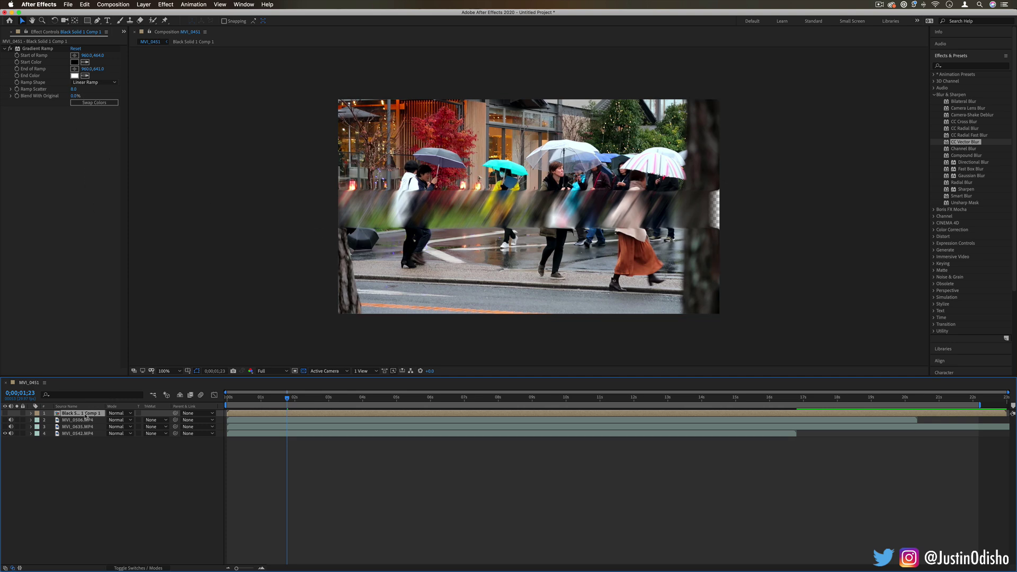
left_click(4, 413)
left_click(5, 413)
Apply Channel Blur to MVI_0542.MP4 and raise its Red and Green Blurriness.
left_click(79, 434)
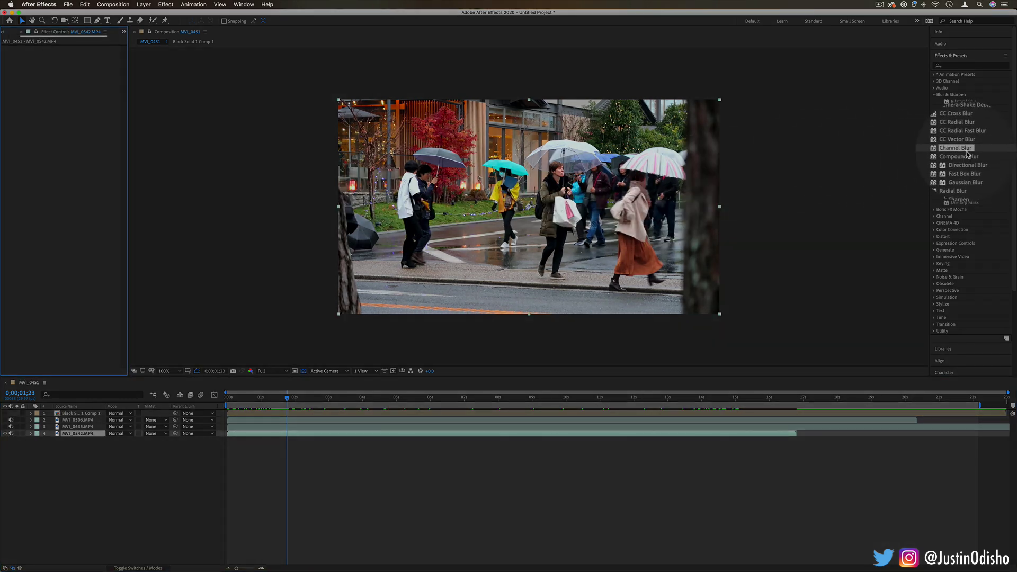
left_click_drag(962, 148, 90, 435)
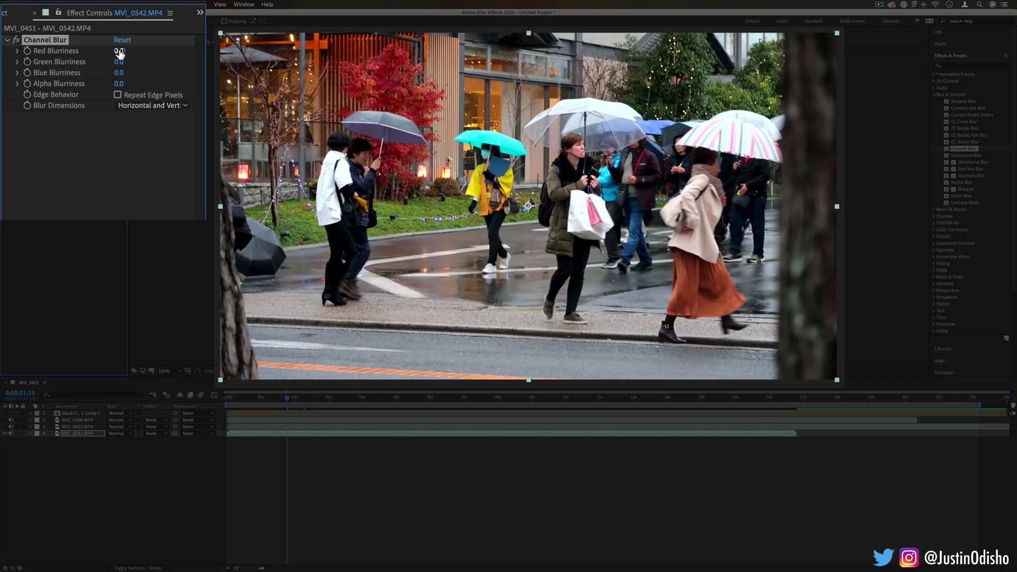
left_click_drag(117, 51, 158, 50)
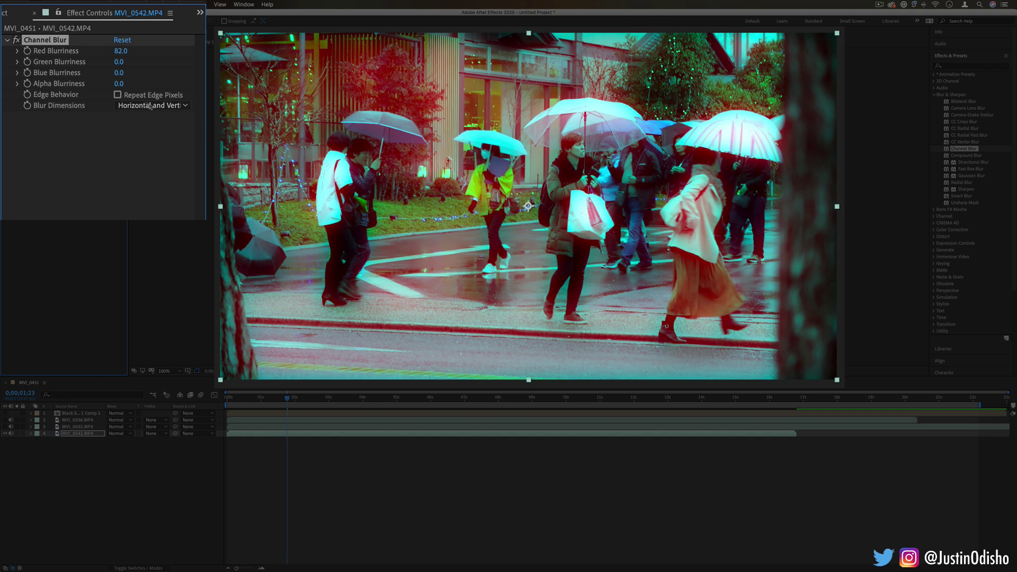
left_click_drag(119, 62, 71, 48)
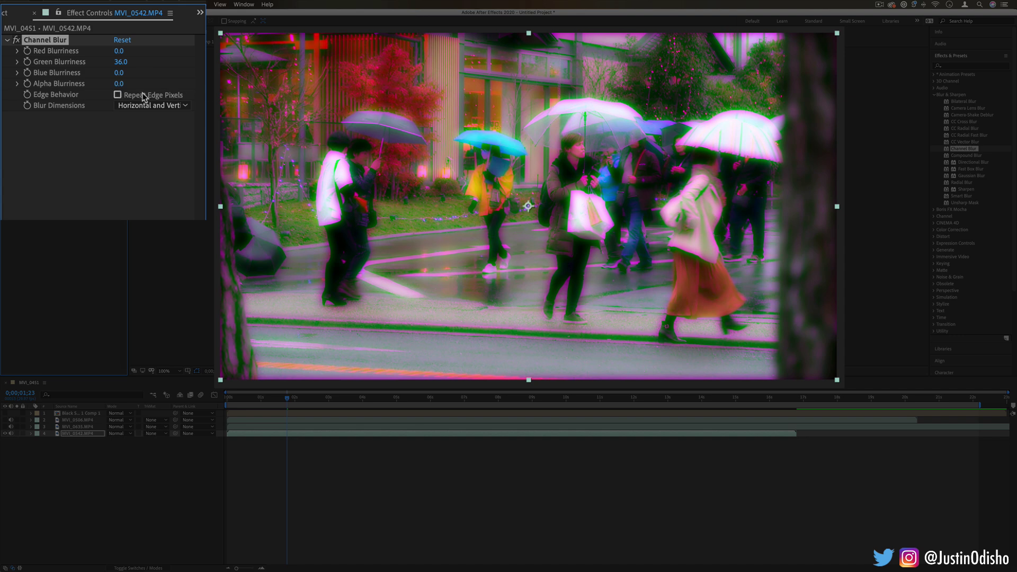
Set Blur Dimensions to Vertical after trying Horizontal, and reset all blurriness to 0.
left_click(173, 105)
left_click(171, 128)
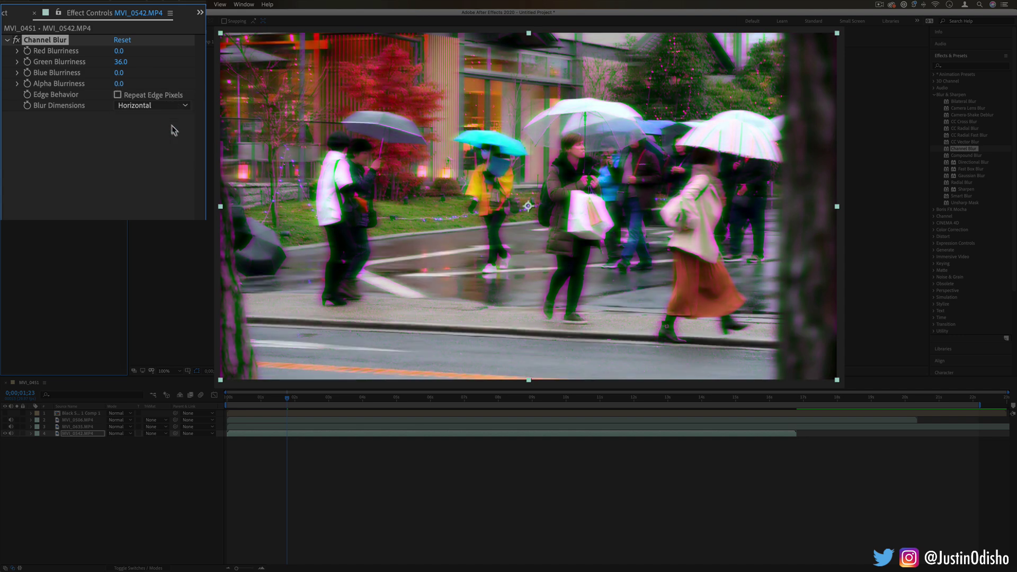
left_click(164, 106)
left_click(160, 140)
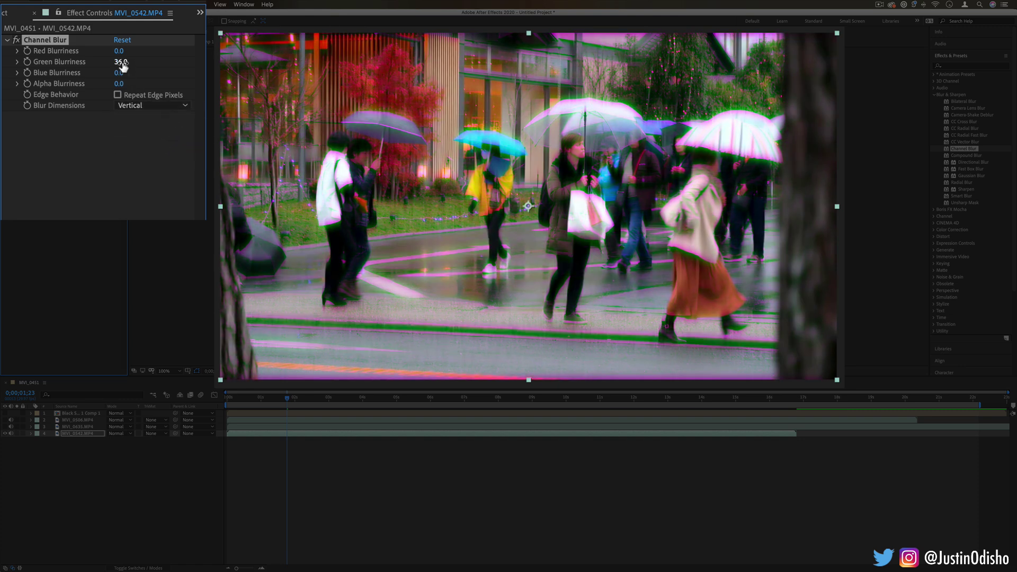
left_click_drag(121, 62, 12, 67)
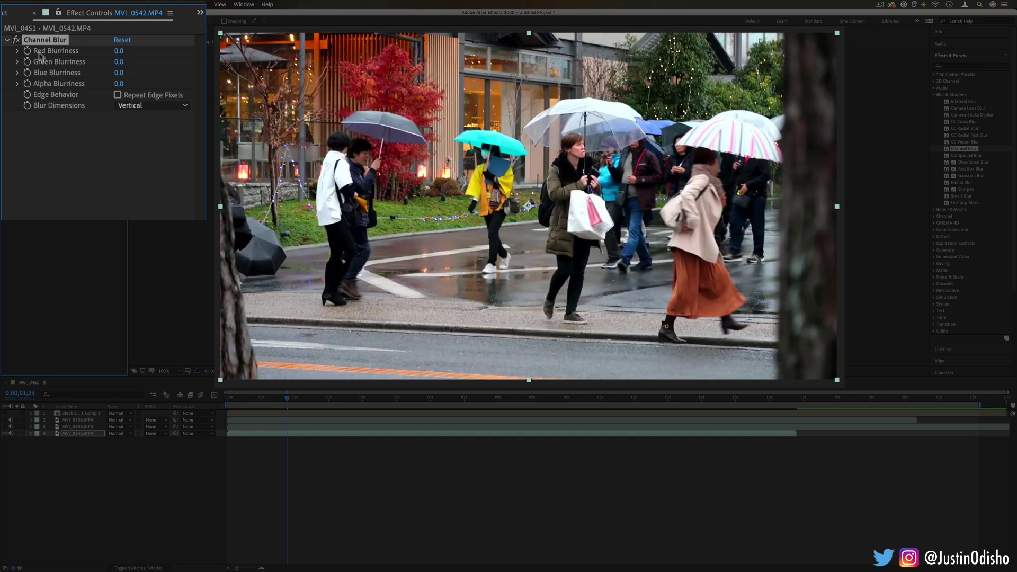
left_click_drag(118, 50, 162, 51)
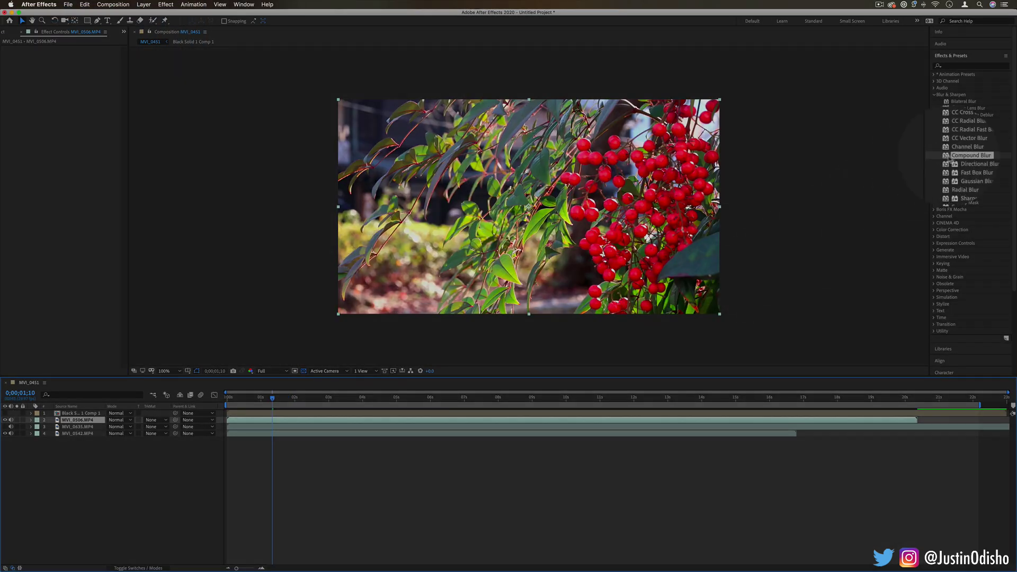
left_click_drag(966, 156, 620, 202)
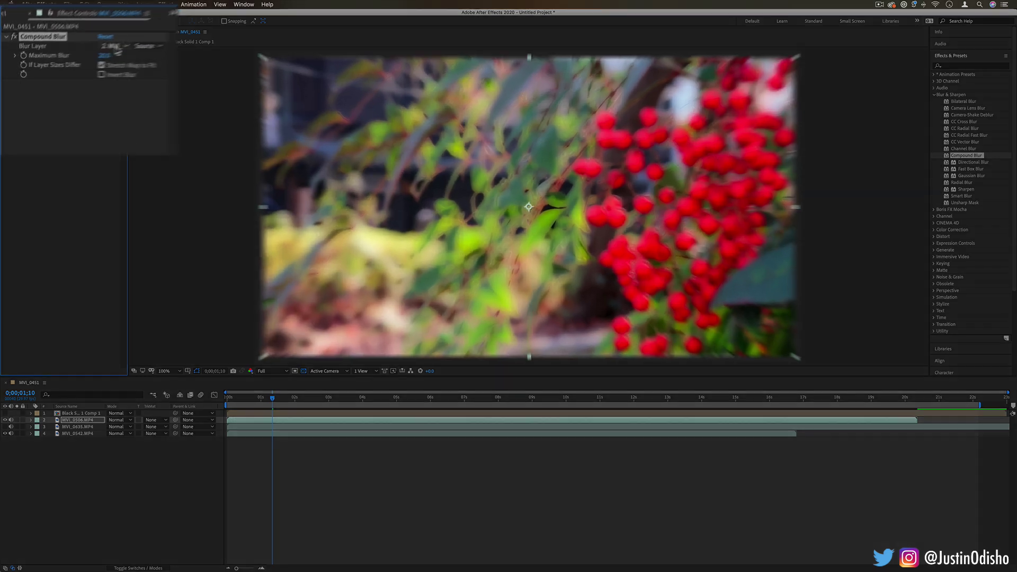
left_click(84, 55)
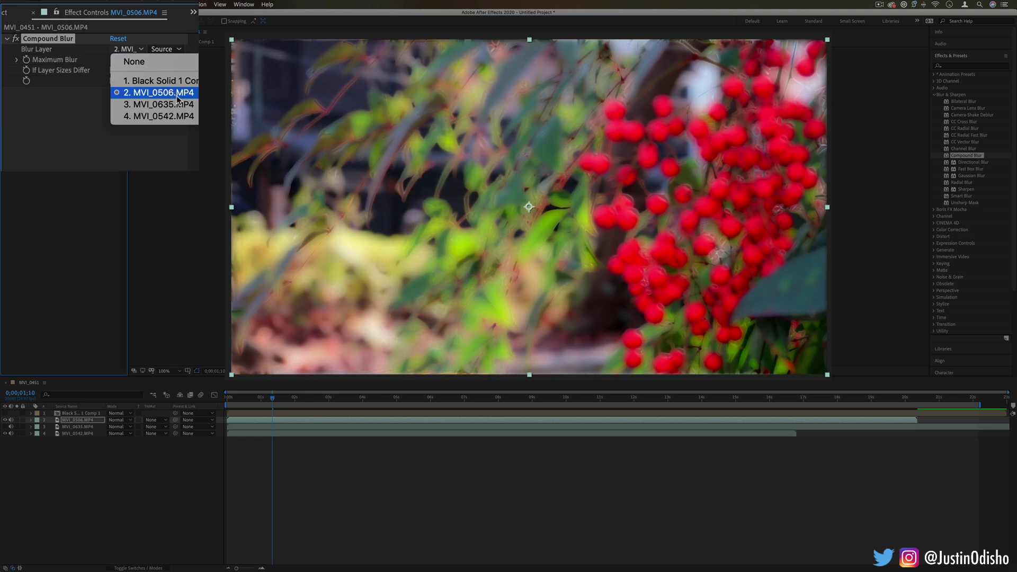
left_click(68, 114)
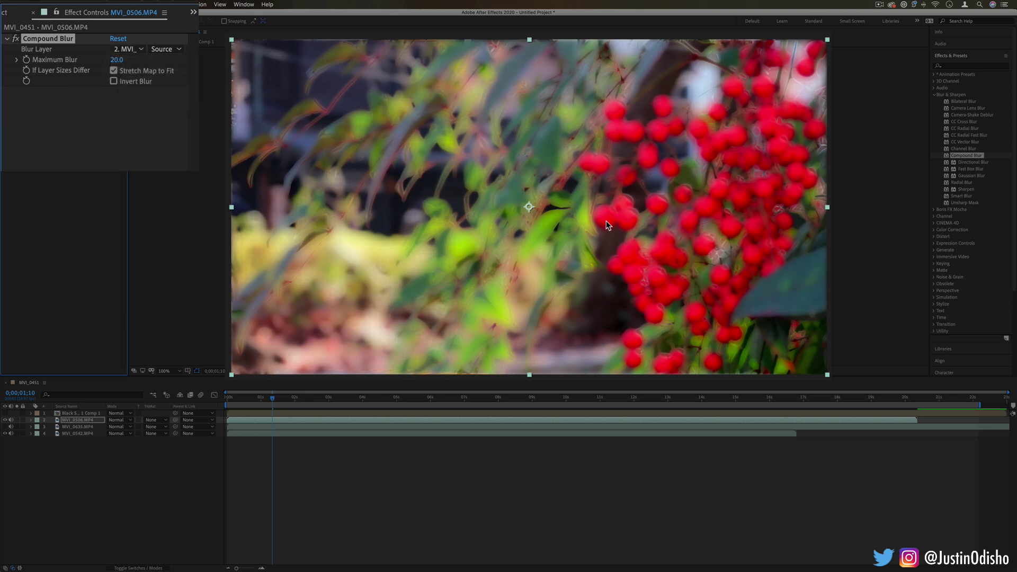
left_click(116, 60)
type("0")
key("Return")
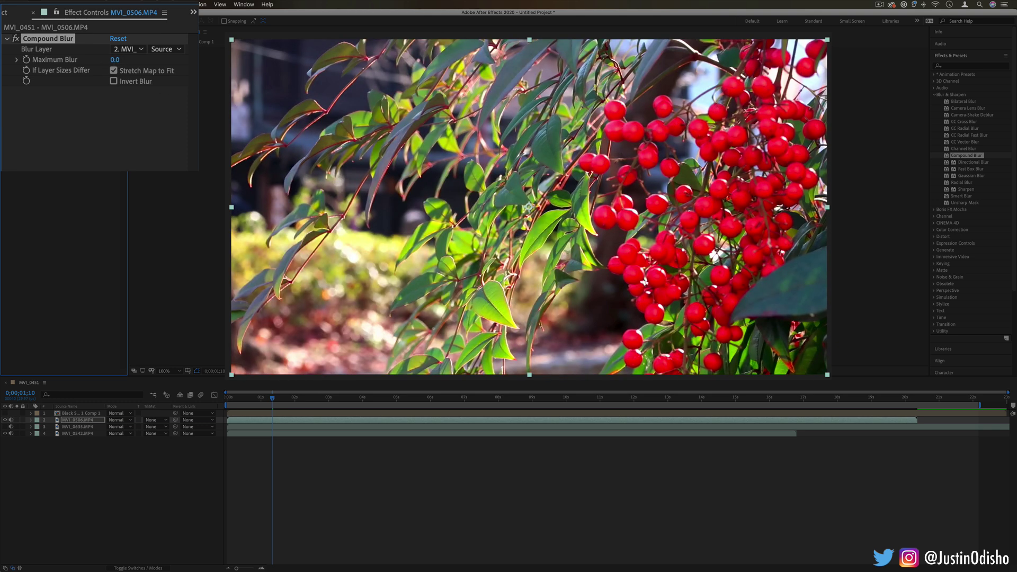
left_click_drag(114, 60, 132, 60)
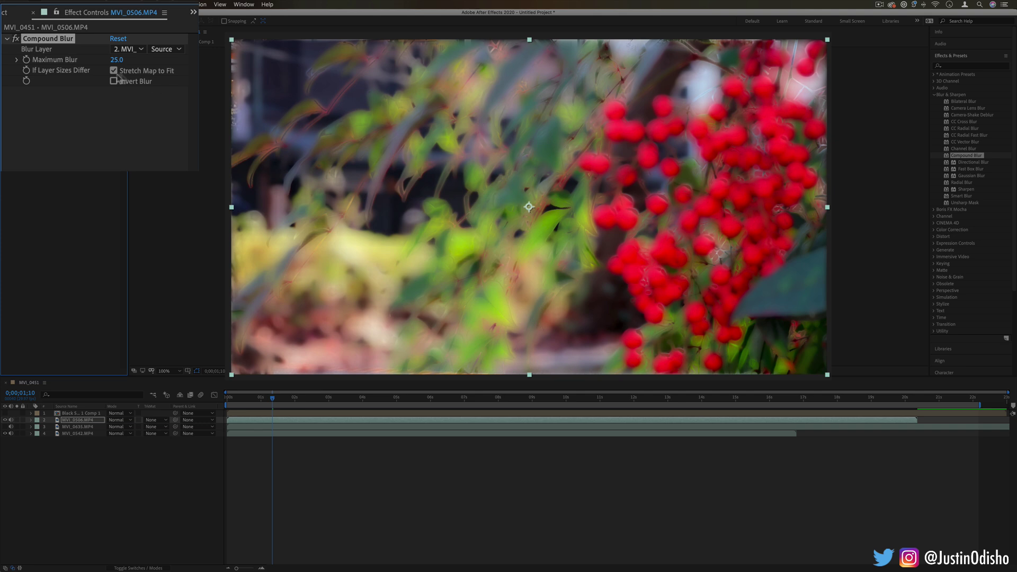
left_click(5, 414)
left_click(5, 414)
left_click(130, 49)
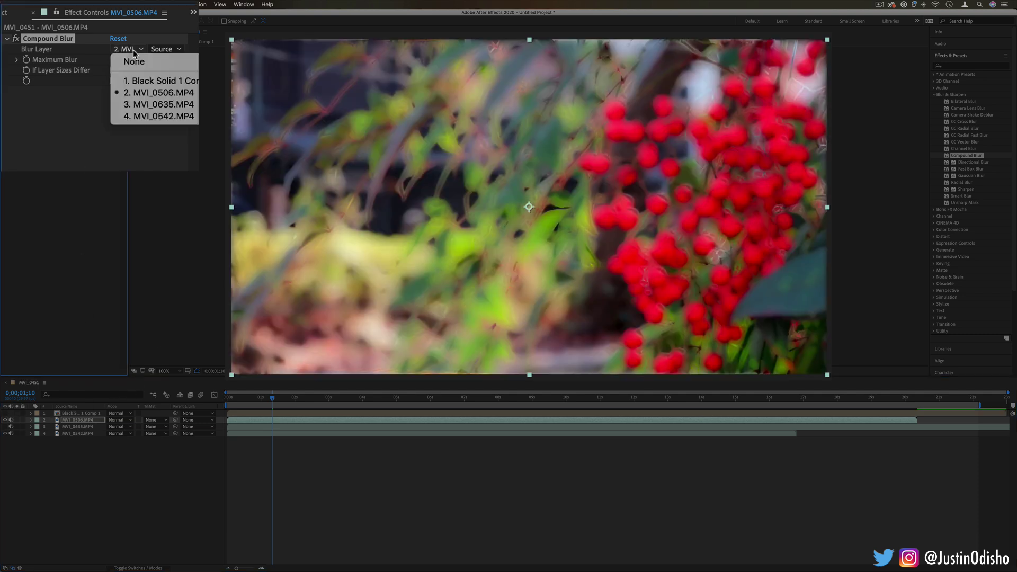
left_click(154, 77)
left_click(164, 49)
left_click(175, 86)
left_click(6, 413)
left_click(6, 413)
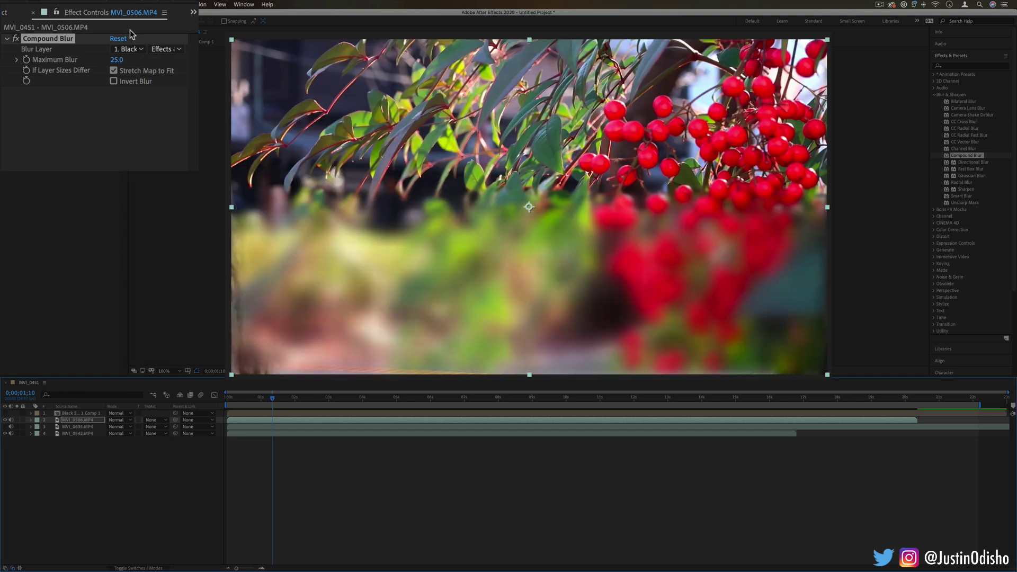
left_click_drag(116, 60, 111, 59)
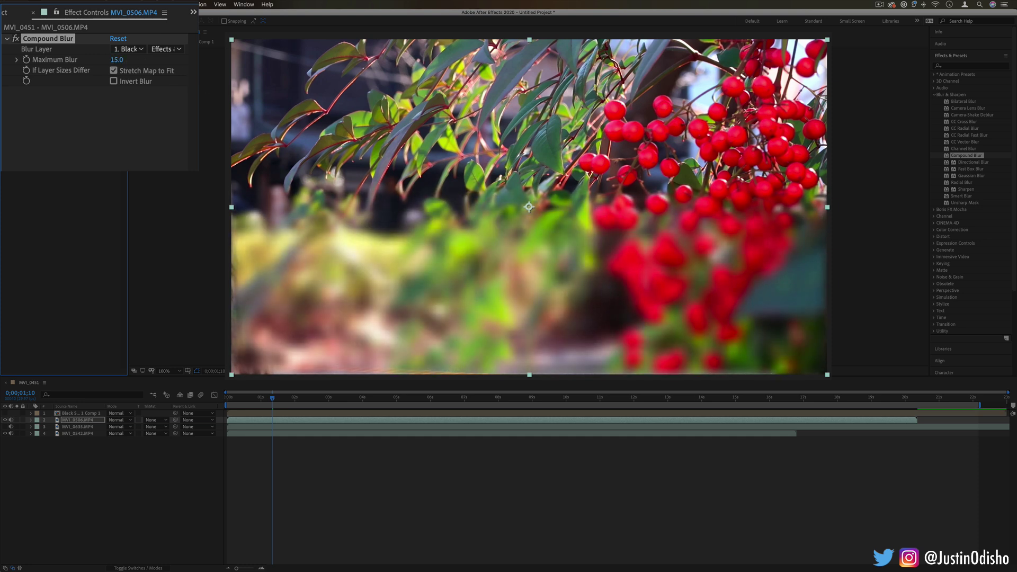
key("F2")
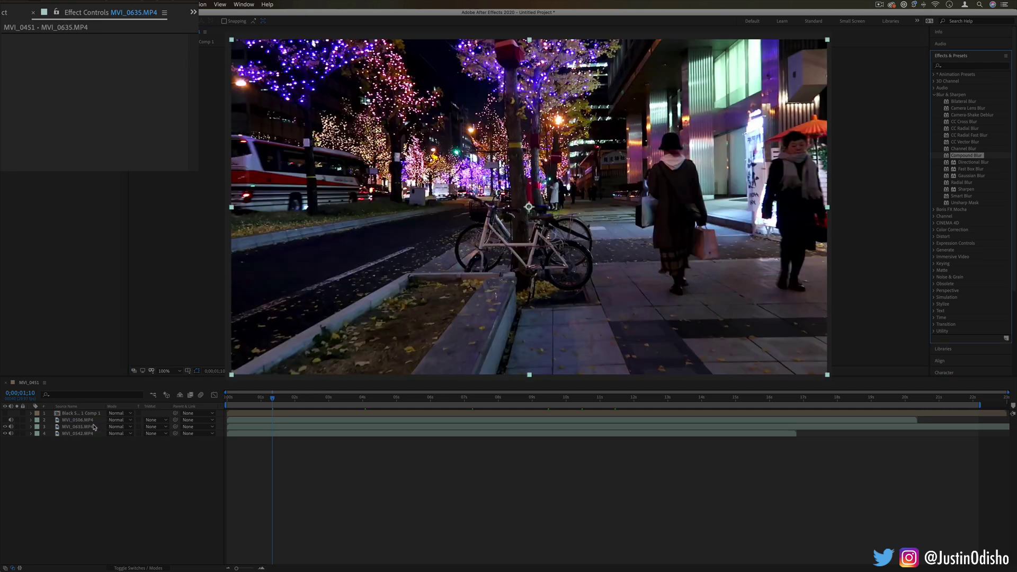
left_click(94, 427)
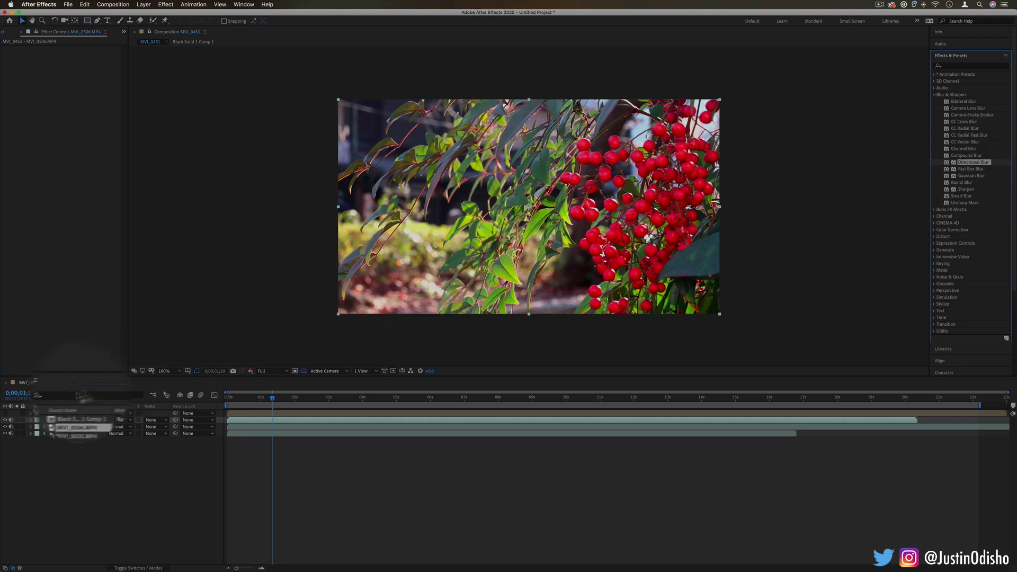
Apply Directional Blur to the berry clip with Blur Length 172.5, then push it higher.
left_click_drag(973, 162, 96, 80)
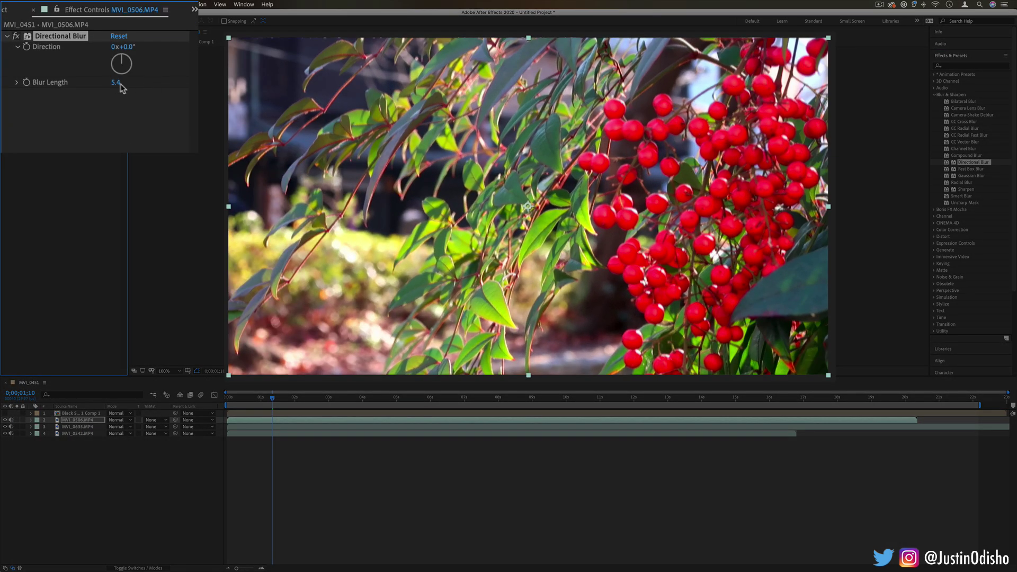
left_click(115, 82)
type("172.5")
key("Return")
left_click_drag(116, 82, 116, 83)
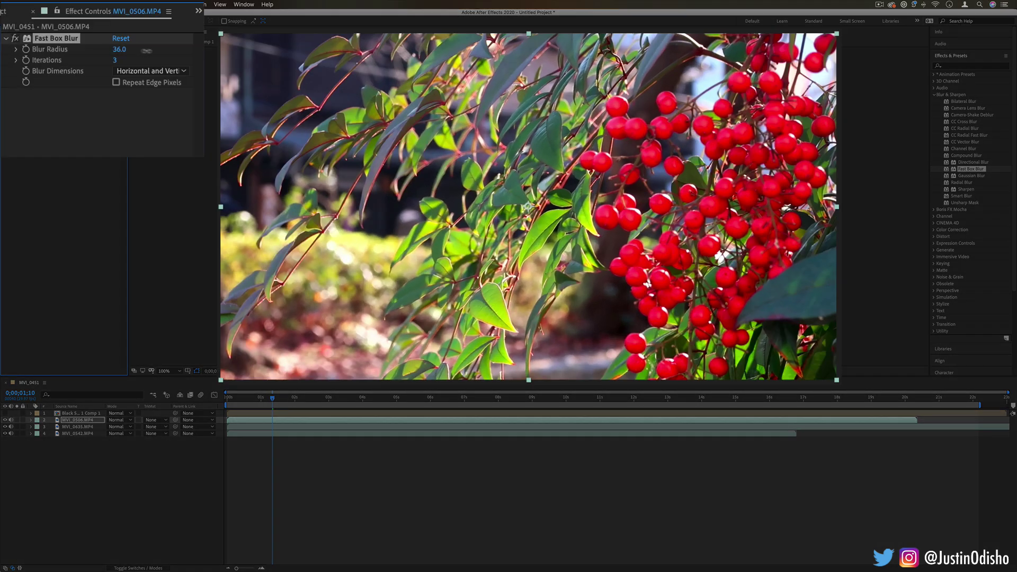
Scrub Fast Box Blur's Blur Radius and Iterations on the berry clip to compare blur strengths.
left_click_drag(72, 57, 118, 50)
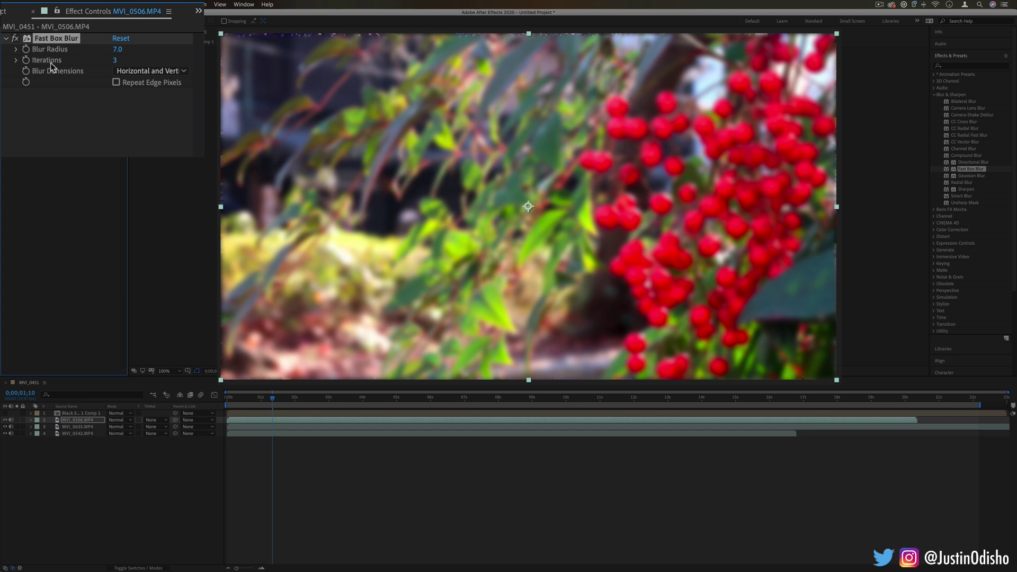
mouse_move(115, 60)
left_mouse_down()
mouse_move(85, 62)
mouse_move(123, 49)
left_mouse_up()
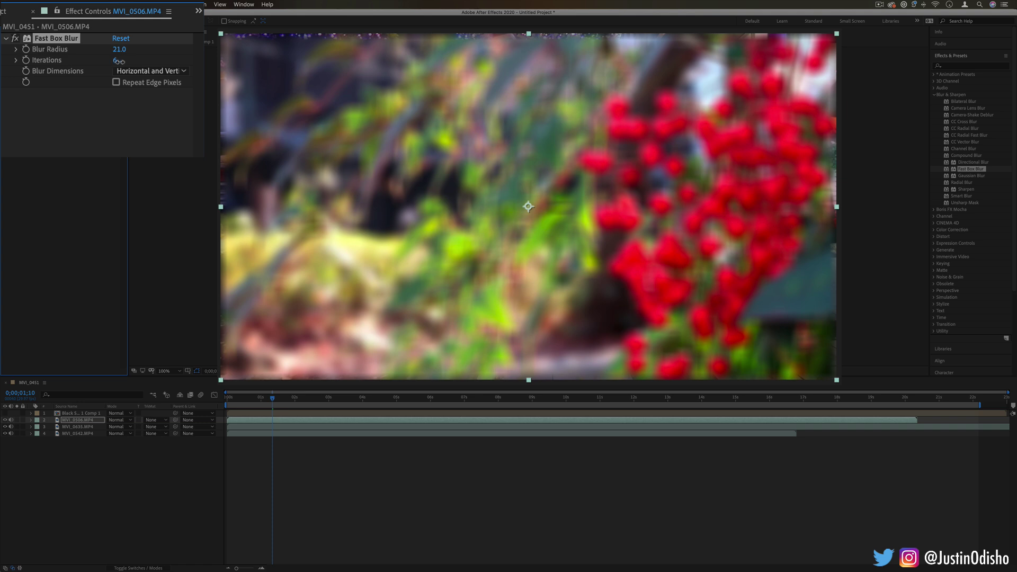
left_click_drag(119, 61, 123, 61)
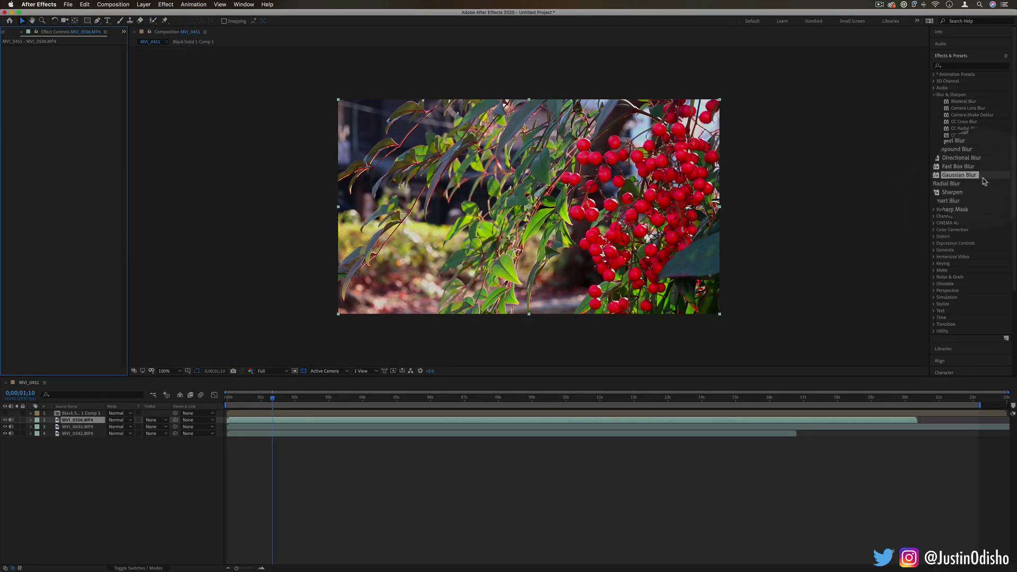
Apply Gaussian Blur to the berry clip, raise Blurriness strongly, and set Blur Dimensions to Horizontal.
left_click_drag(972, 175, 573, 190)
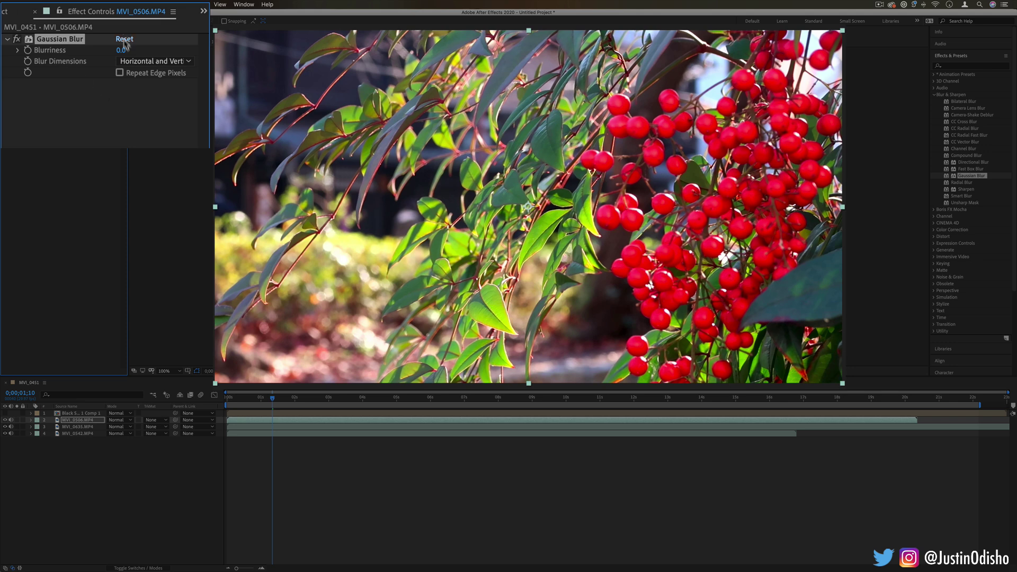
left_click_drag(120, 50, 396, 53)
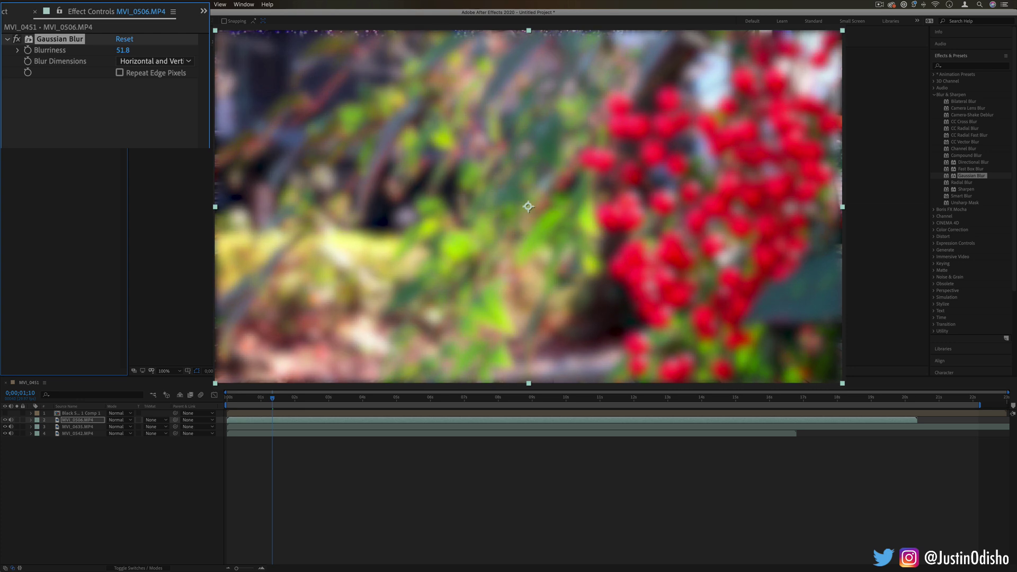
left_click_drag(122, 51, 182, 59)
left_click(151, 61)
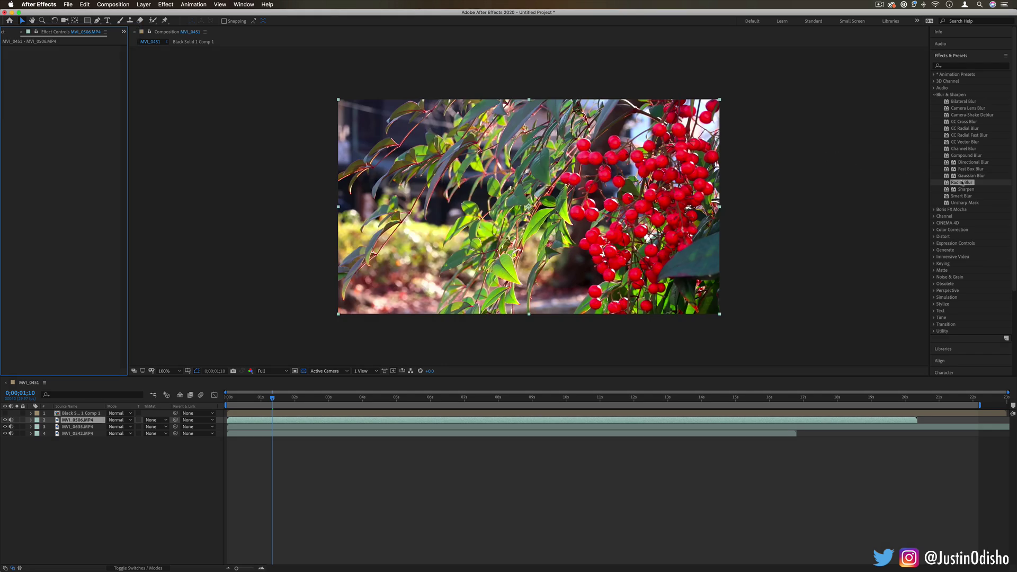
Apply Radial Blur to the berry clip from Effects & Presets.
double_click(961, 182)
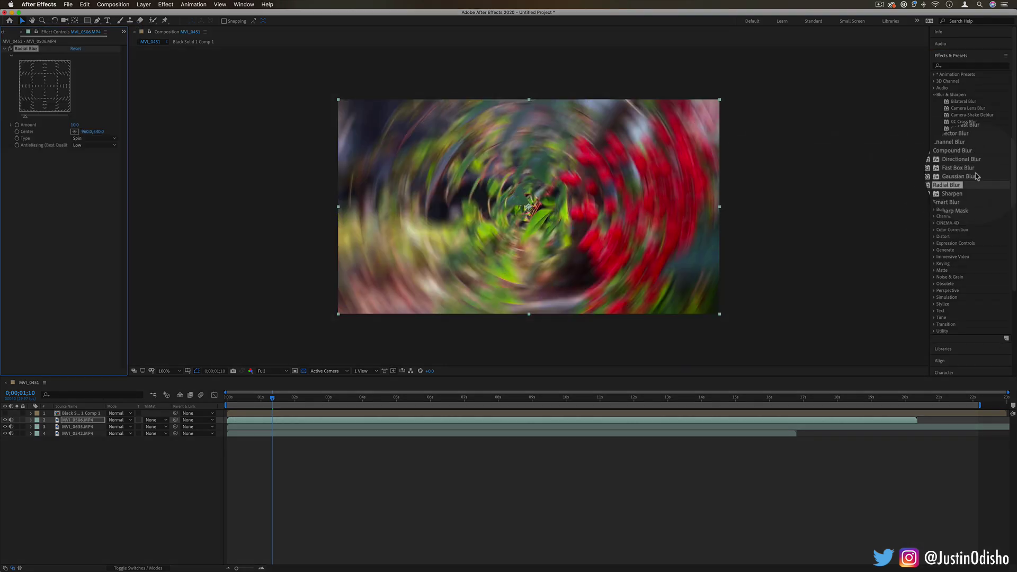
left_click(966, 129)
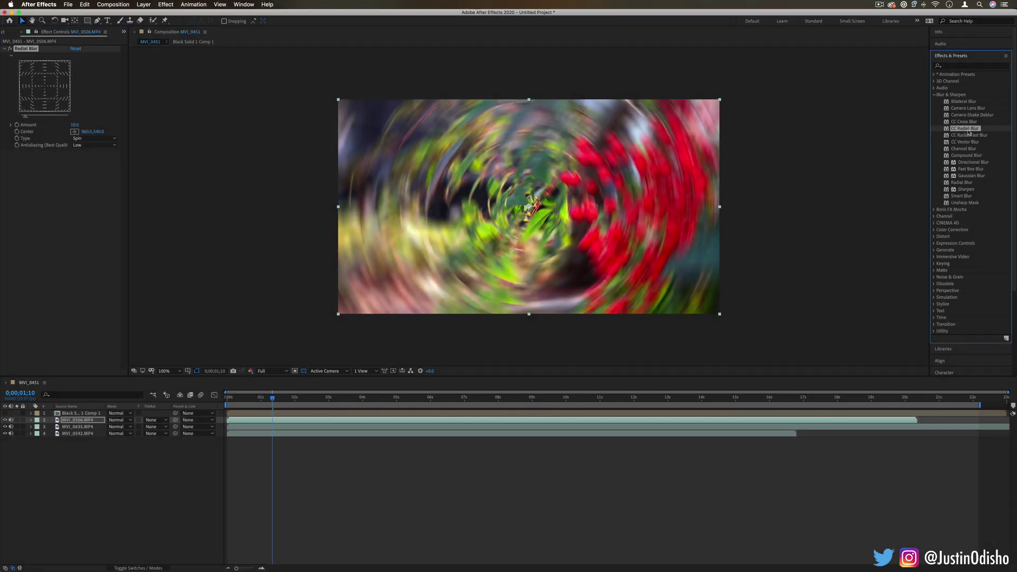
left_click(968, 183)
key("super+z")
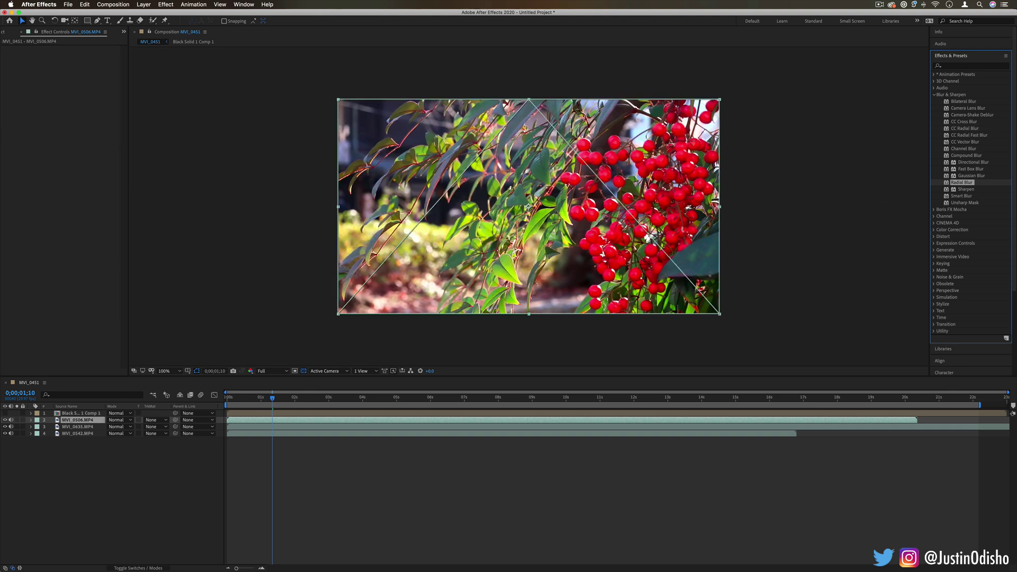
left_click_drag(962, 182, 526, 223)
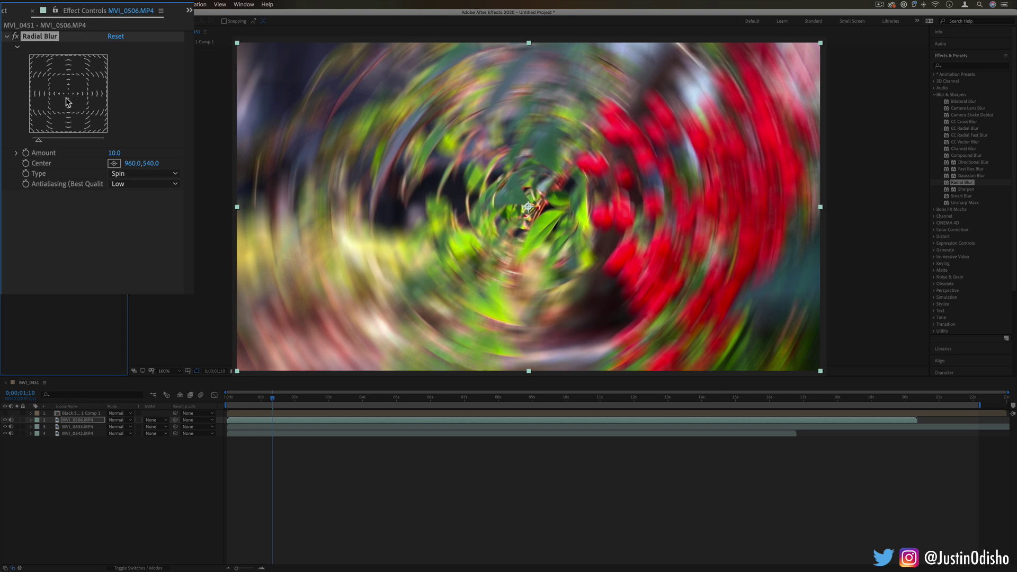
Shift the Radial Blur centre down-left, set Type to Zoom, then apply Sharpen instead.
left_click_drag(70, 99, 127, 155)
left_click(130, 174)
left_click(134, 197)
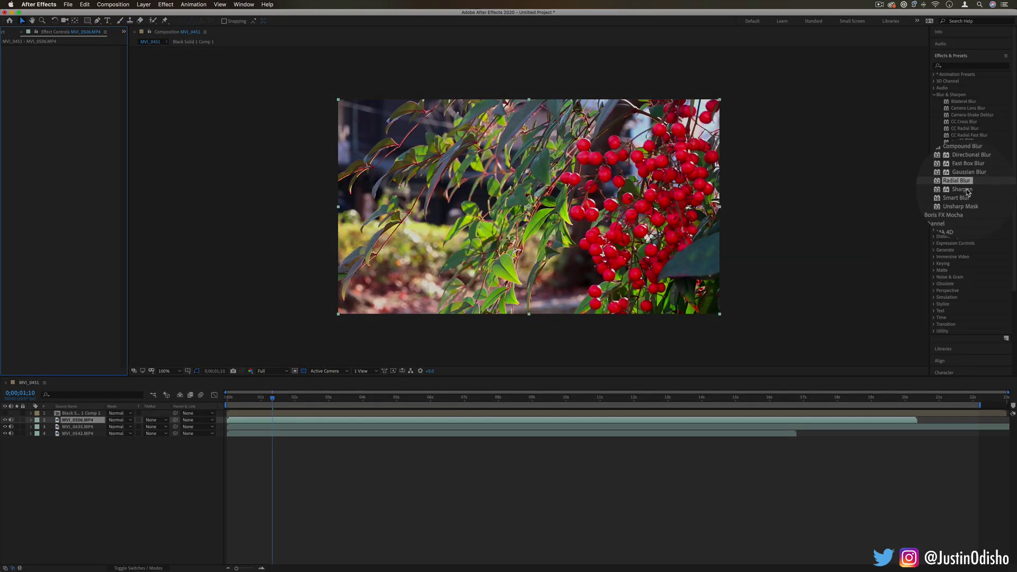
left_click_drag(968, 192, 124, 57)
Set Sharpen Amount to 1102, then scrub it down to 935.
left_click(119, 48)
type("1102")
key("Return")
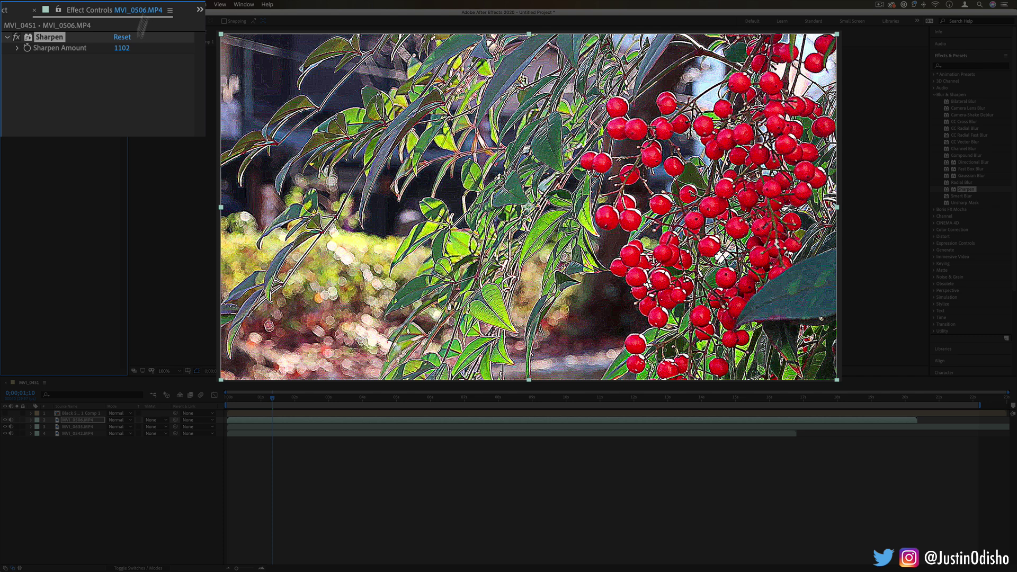
left_click_drag(127, 48, 36, 51)
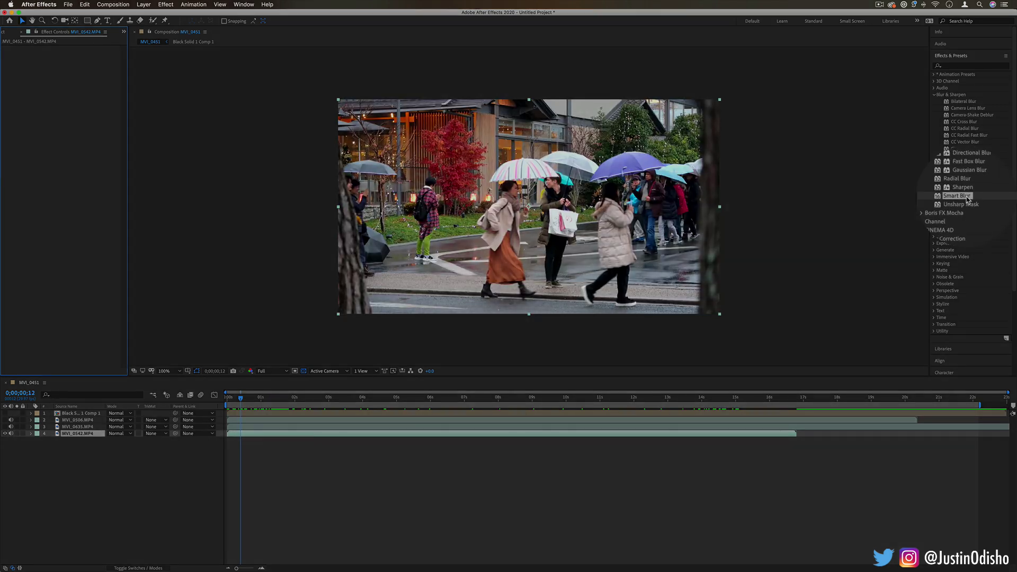
Apply Smart Blur to the street clip, briefly adding and removing Bilateral Blur.
double_click(962, 196)
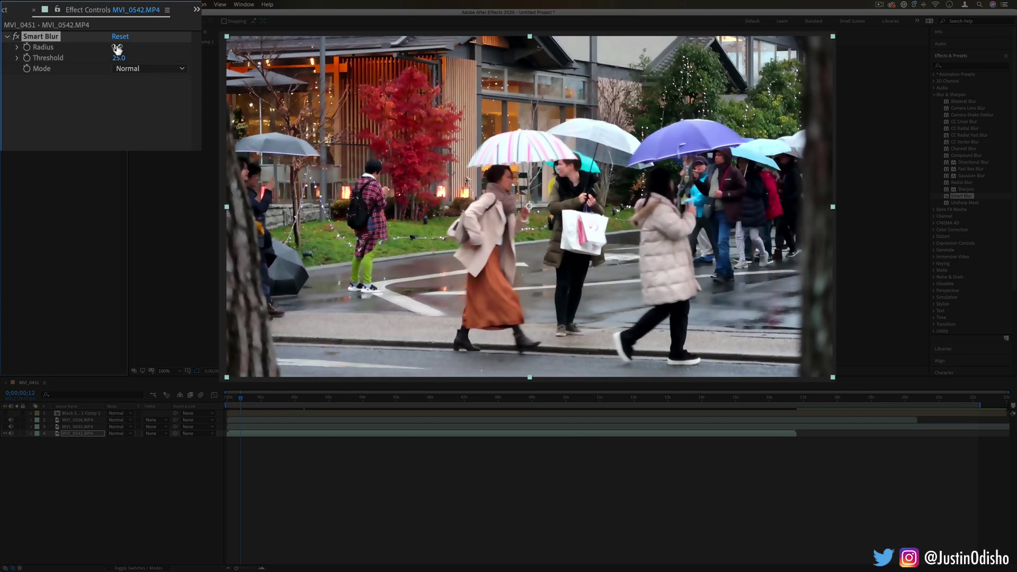
left_click_drag(73, 55, 82, 55)
left_click(965, 102)
left_click_drag(848, 131, 639, 172)
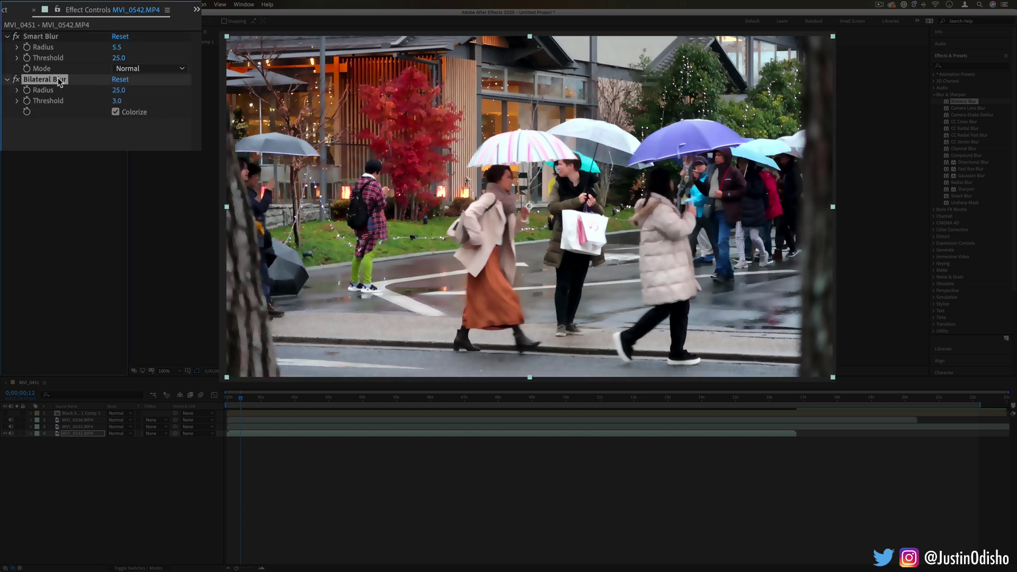
key("Delete")
Raise Smart Blur Radius to 13.3 with Mode Edge Only, then apply Unsharp Mask.
left_click_drag(117, 48, 161, 80)
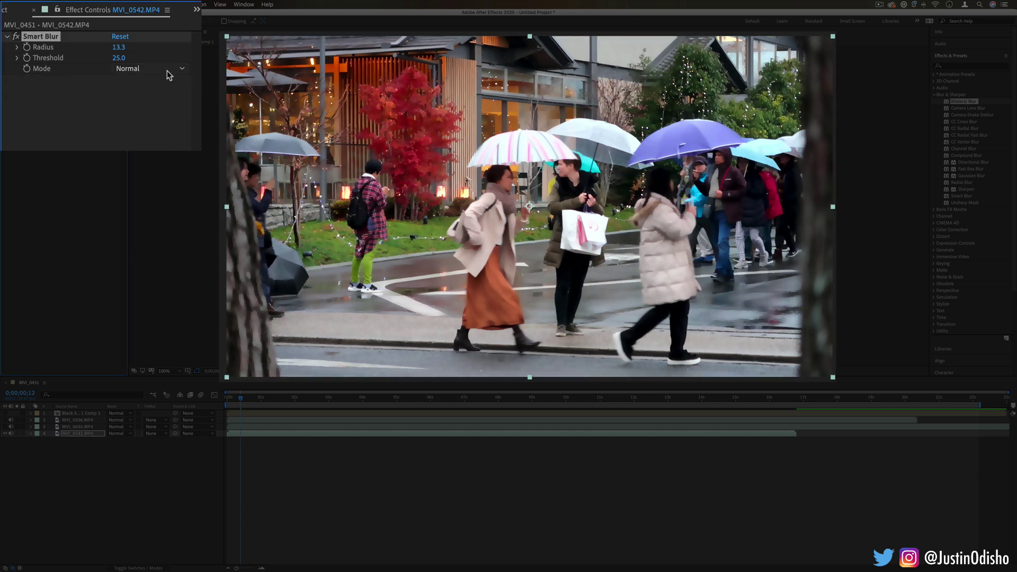
left_click(137, 77)
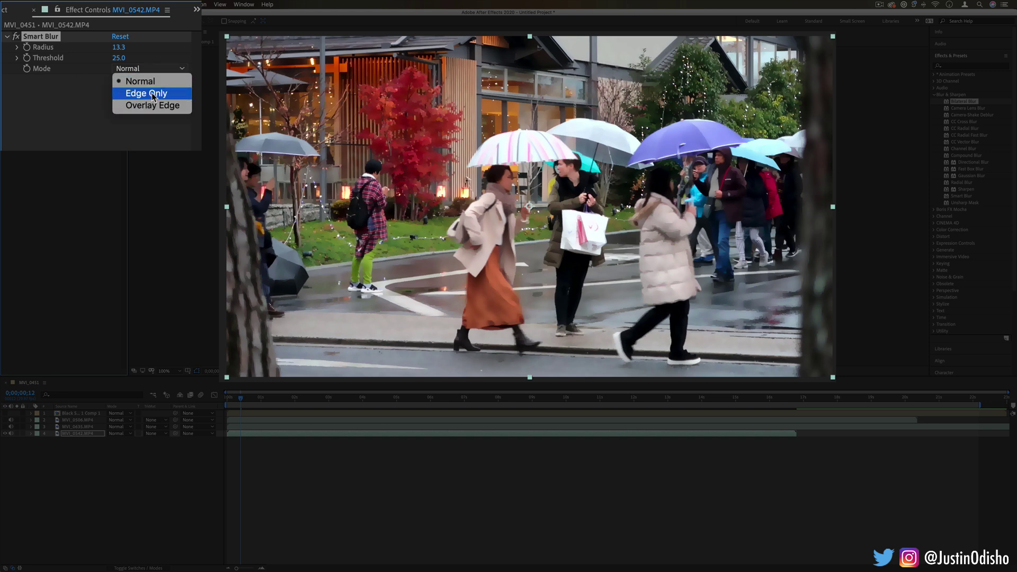
left_click(152, 95)
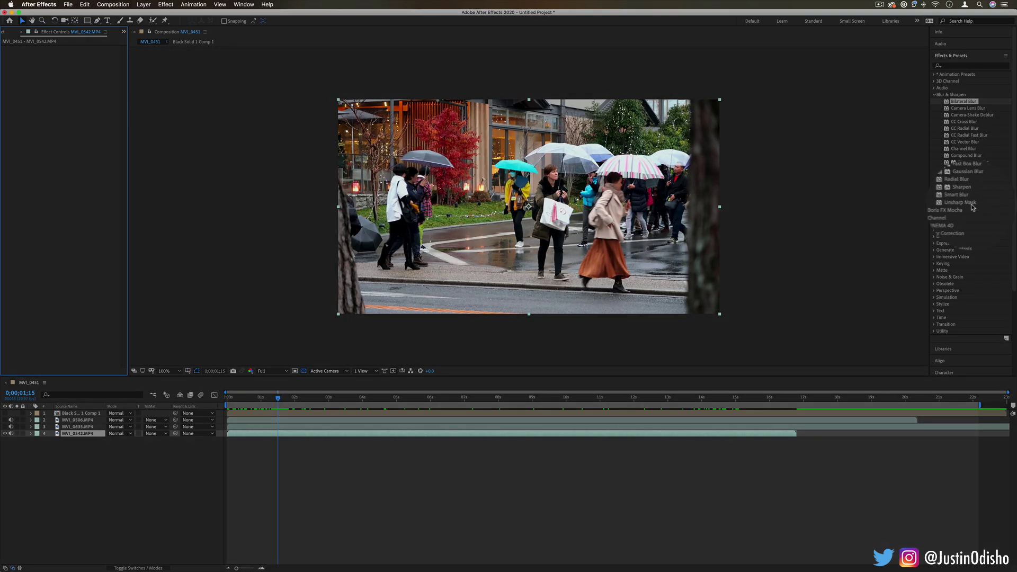
left_click_drag(966, 202, 591, 192)
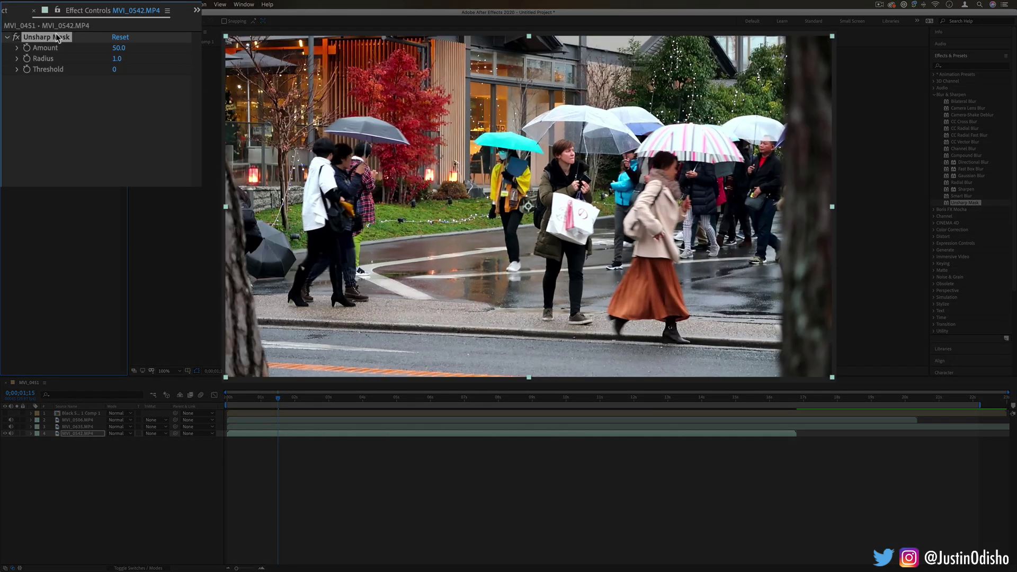
Raise Unsharp Mask Amount to 100 and Radius to 2.1, then toggle fx for before/after comparison.
left_click_drag(117, 50, 155, 49)
left_click_drag(116, 59, 180, 49)
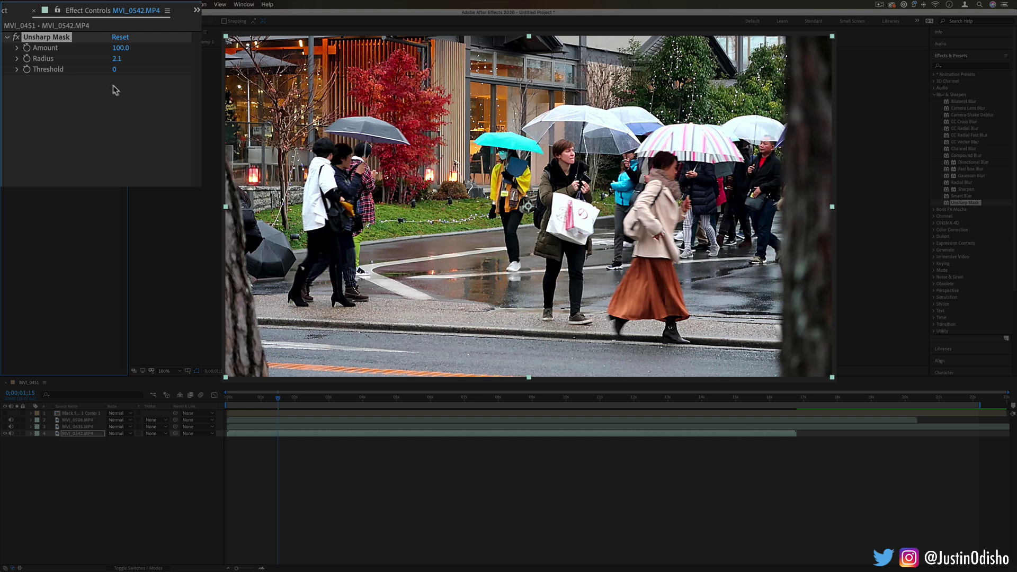
left_click(16, 38)
left_click(16, 38)
left_click(16, 37)
left_click(16, 37)
left_click(16, 37)
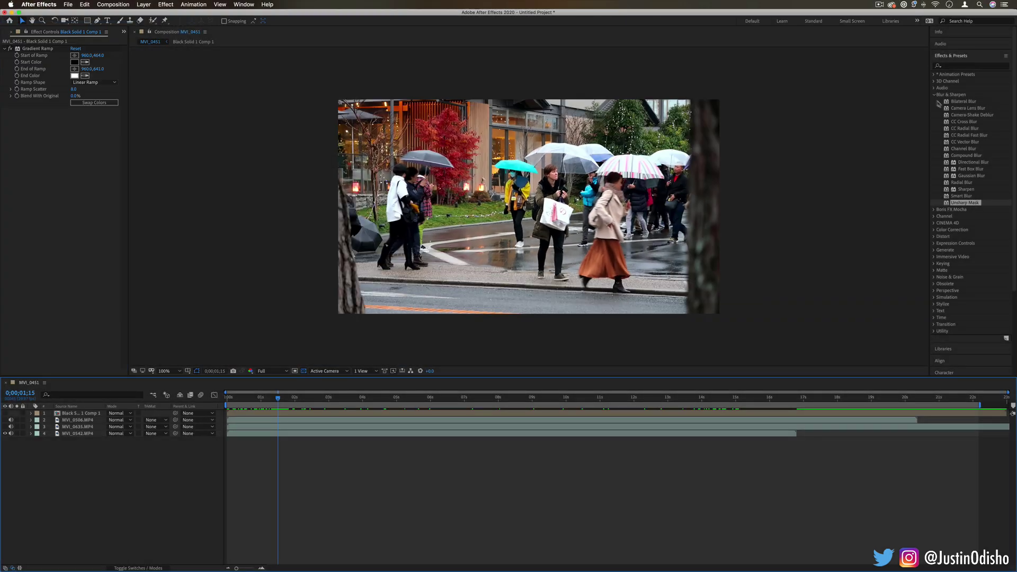
Collapse Blur & Sharpen, expand Boris FX Mocha, and select Mocha AE.
left_click(936, 95)
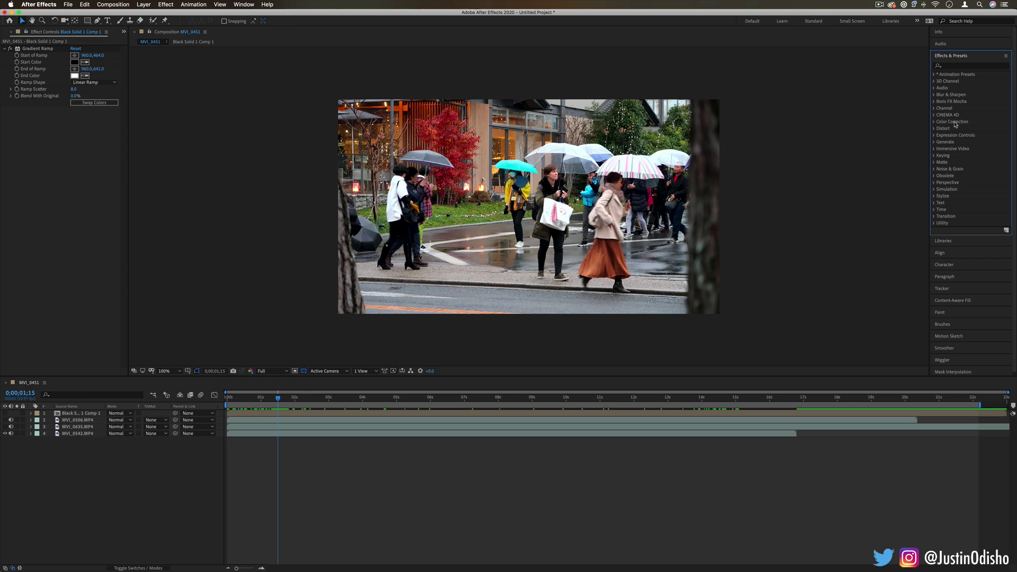
left_click(935, 102)
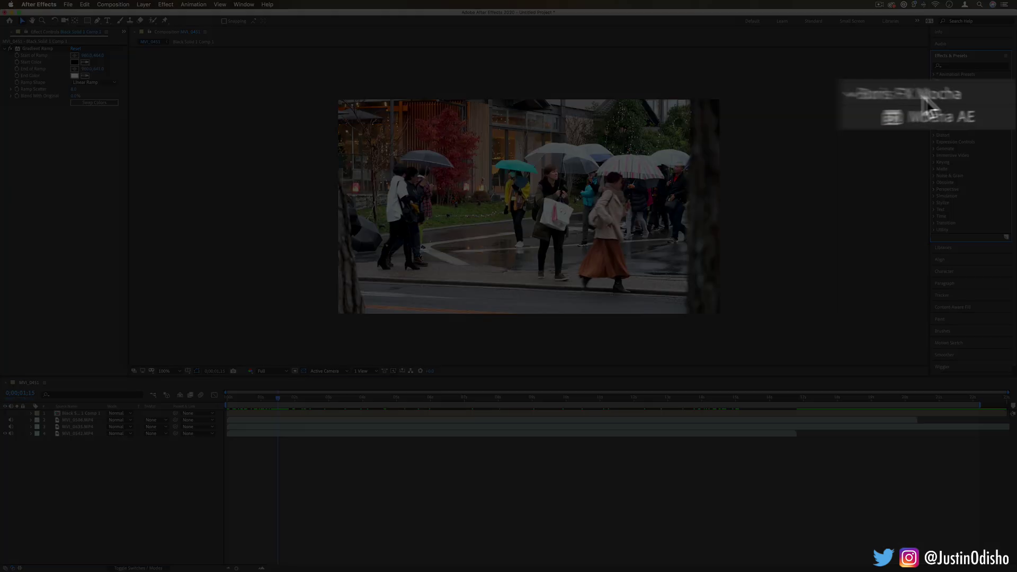
left_click(933, 115)
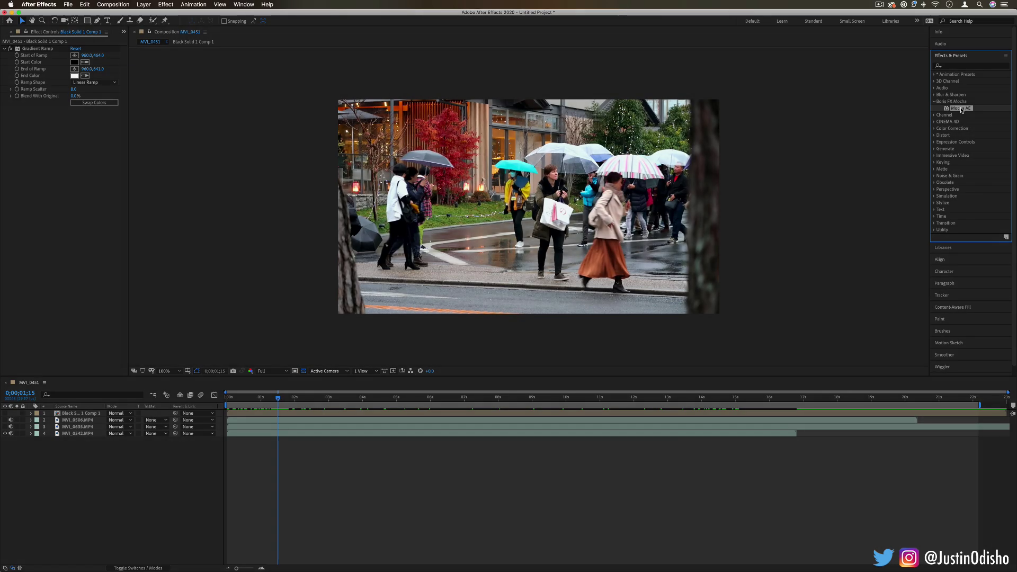